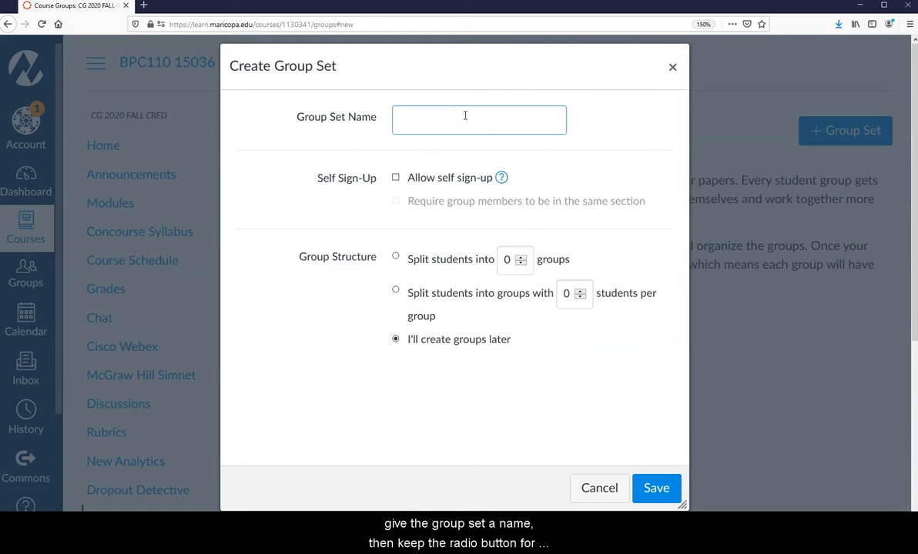
# Create a group set named Groups, keeping the option to create the groups later
pyautogui.write('Groups')
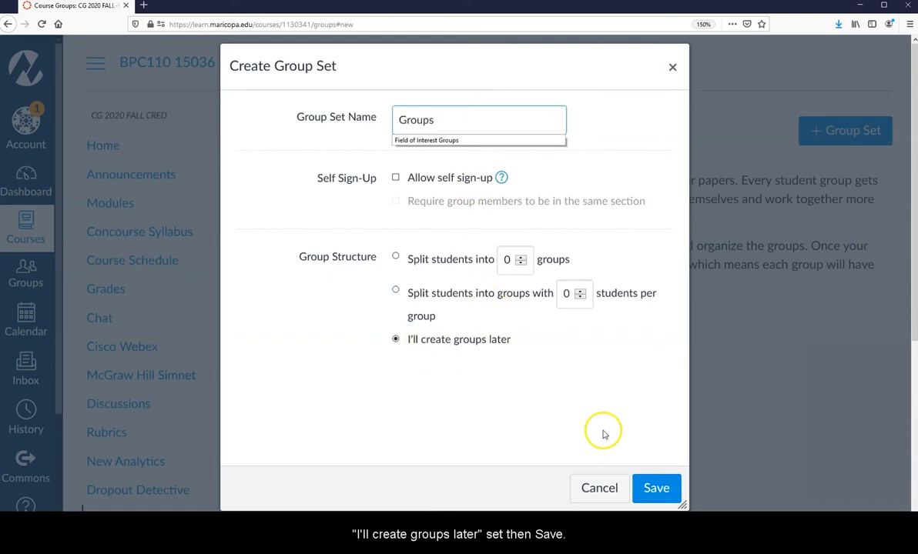
pyautogui.click(656, 488)
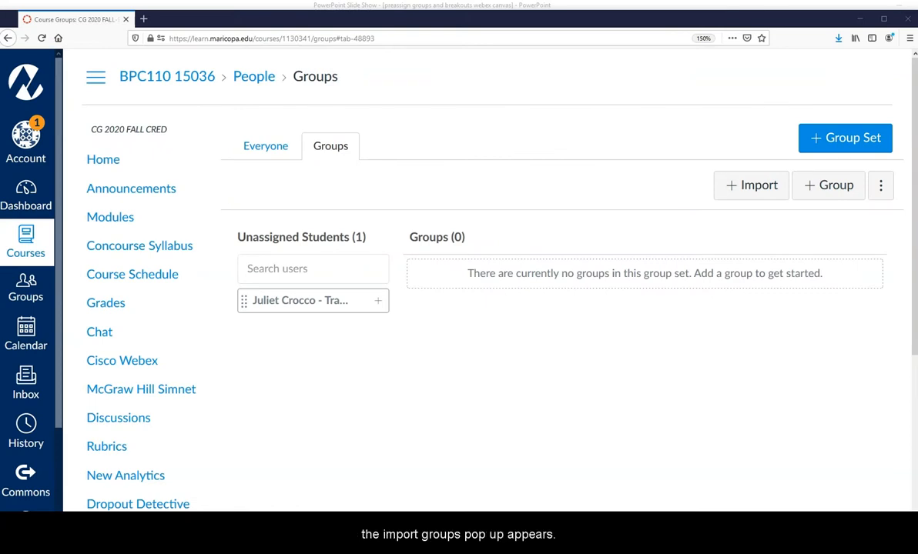
# Open the group import for the Groups set and download the course roster CSV
pyautogui.click(758, 186)
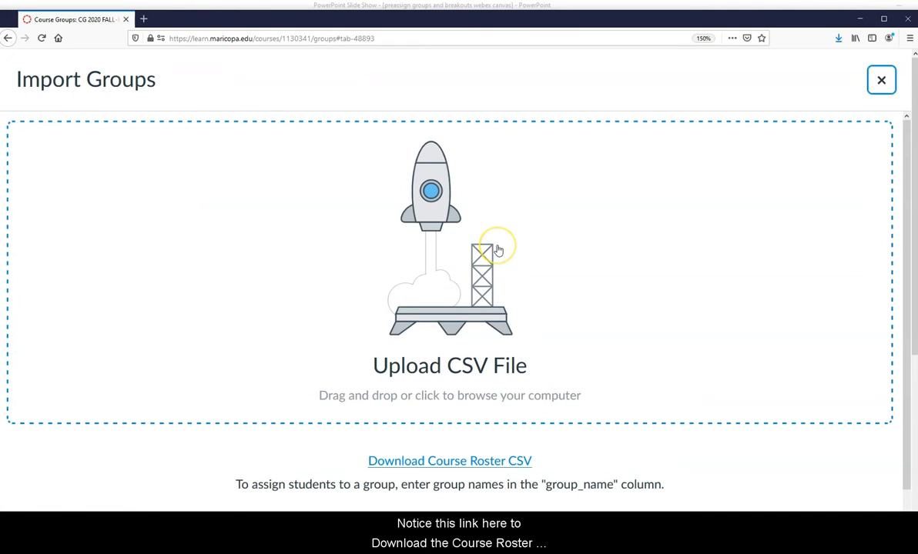
pyautogui.click(476, 462)
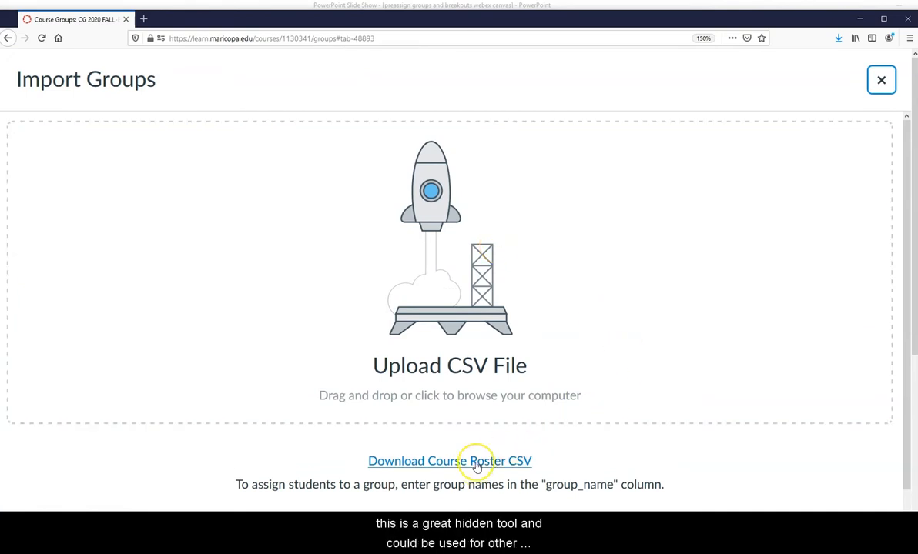
pyautogui.click(476, 463)
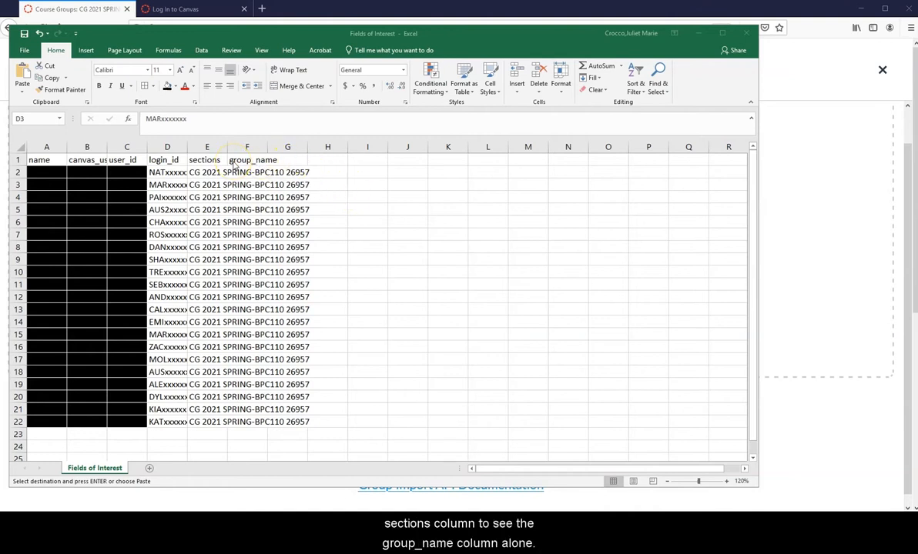
# Fit the sections column to its contents and fill group_name for rows 2 to 22 with fields of interest such as Physical Therapy and Legal/Poly Sci
pyautogui.click(208, 146)
pyautogui.doubleClick(227, 146)
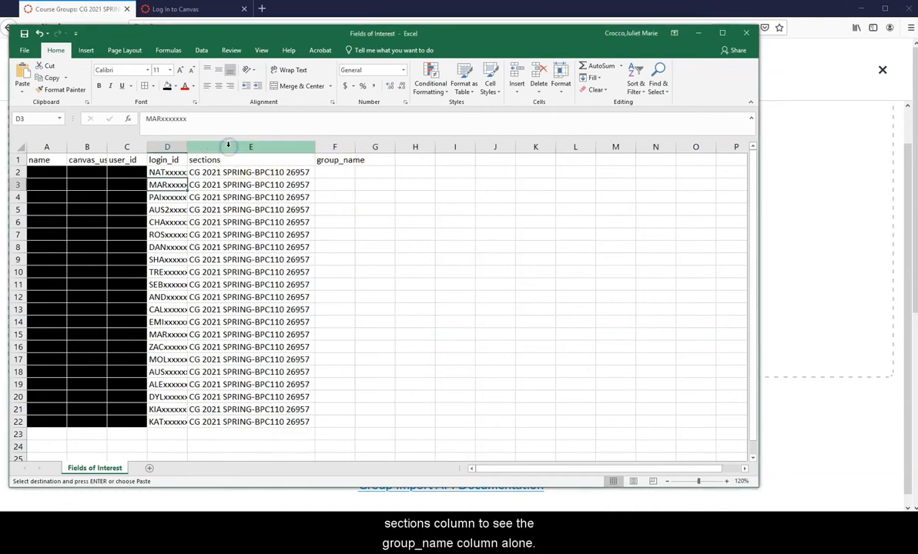
pyautogui.click(332, 173)
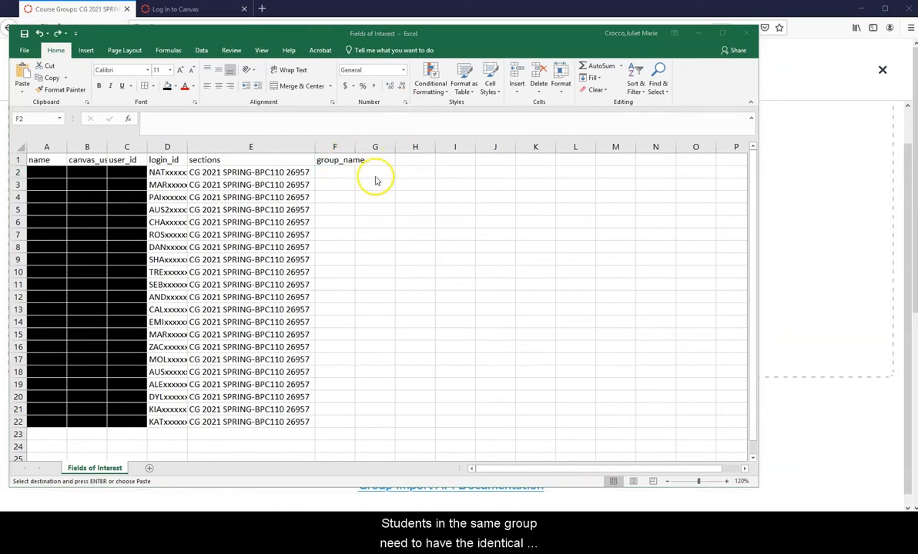
pyautogui.click(334, 174)
pyautogui.click(334, 174)
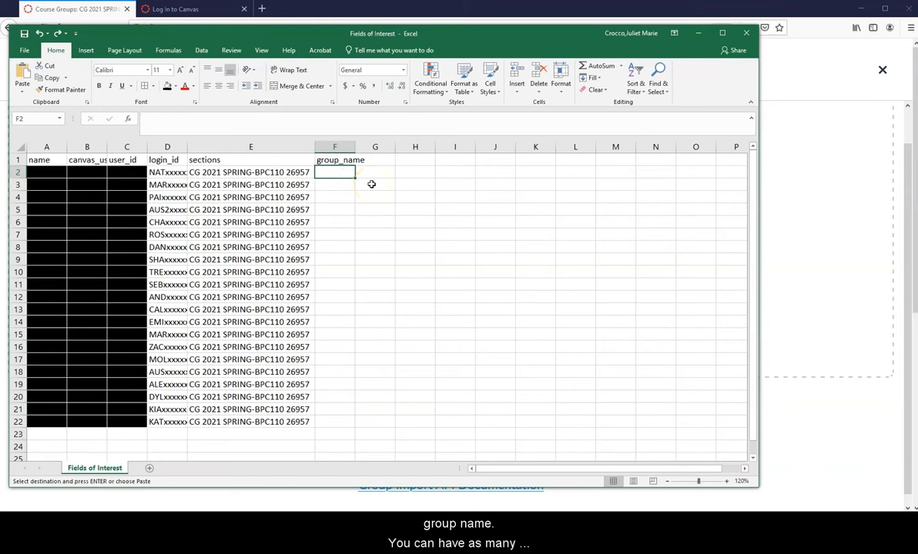
pyautogui.write('Physical Therapy Legal/Poly Sci Business, Entrepreneurship, Sales, Finance Mortuary Science Criminal Justice/Law Enforcement Entertainment/Art Social and Behavioral Sciences Business, Entrepreneurship, Sales, Finance Entertainment/Art Legal/Poly Sci Mortuary Science Social and Behavioral Sciences Dental Hygienist Healthcare Entertainment/Art Entertainment/Art Physical Therapy Legal/Poly Sci Criminal Justice/Law Enforcement Healthcare Dental Hygienist')
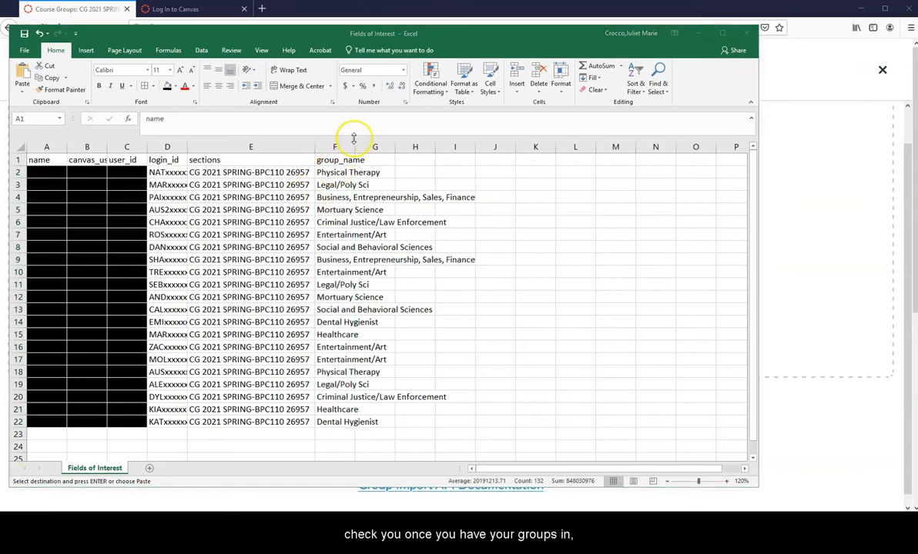
# Sort the roster by group_name from A to Z, treating the first row as headers, and save the file
pyautogui.click(338, 147)
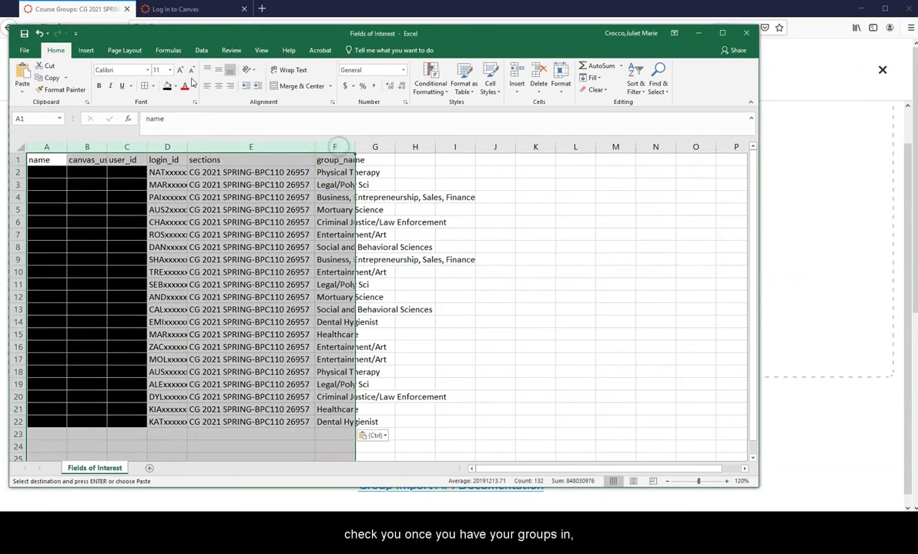
pyautogui.click(199, 51)
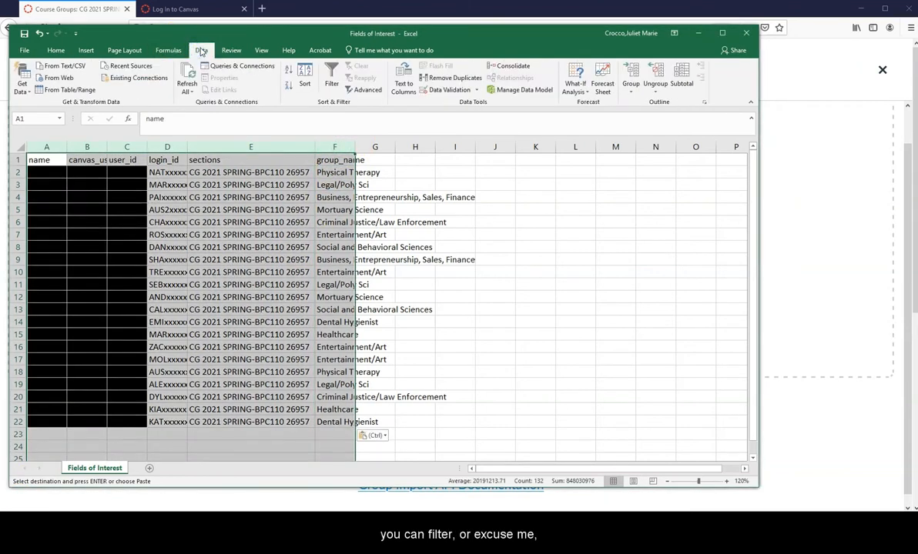
pyautogui.click(305, 85)
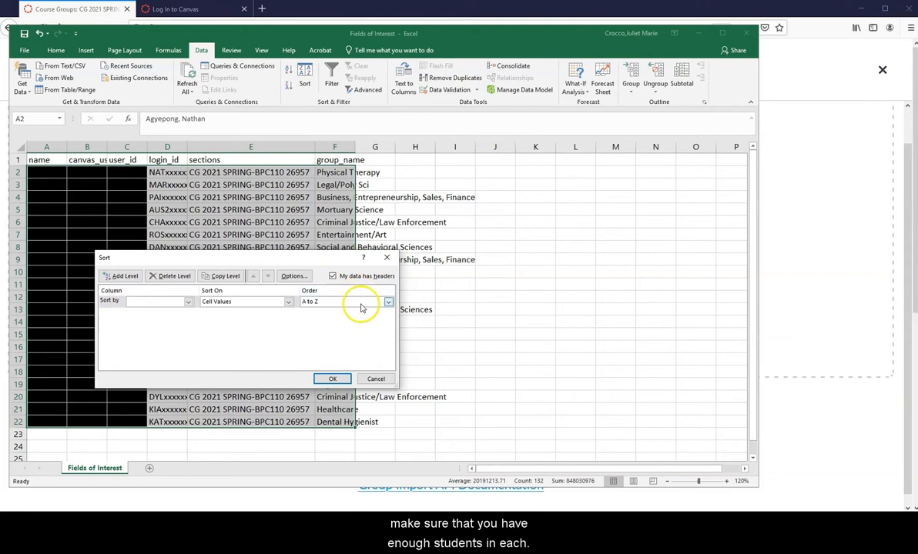
pyautogui.click(188, 301)
pyautogui.click(152, 344)
pyautogui.click(331, 378)
pyautogui.click(345, 184)
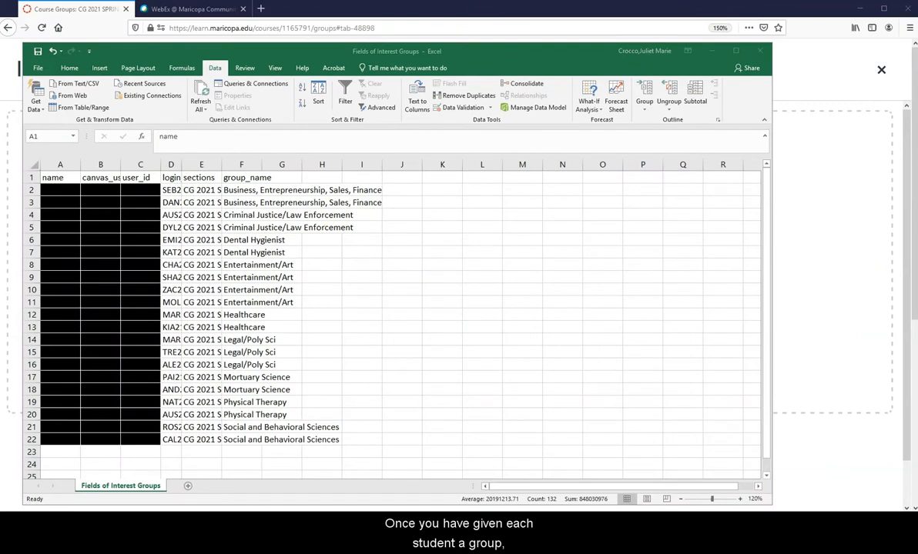
pyautogui.click(36, 52)
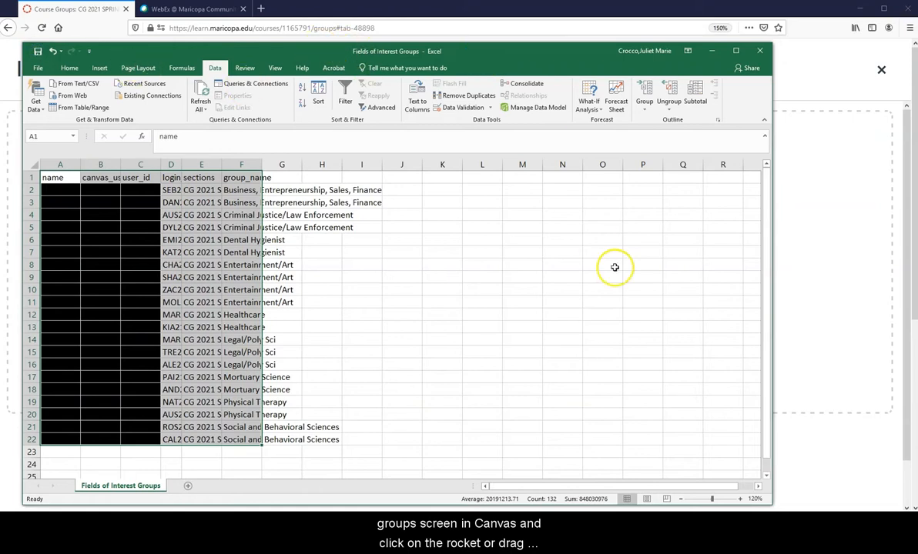
# Choose the recent file Fields of Interest Groups as the CSV for the Canvas group import
pyautogui.click(813, 199)
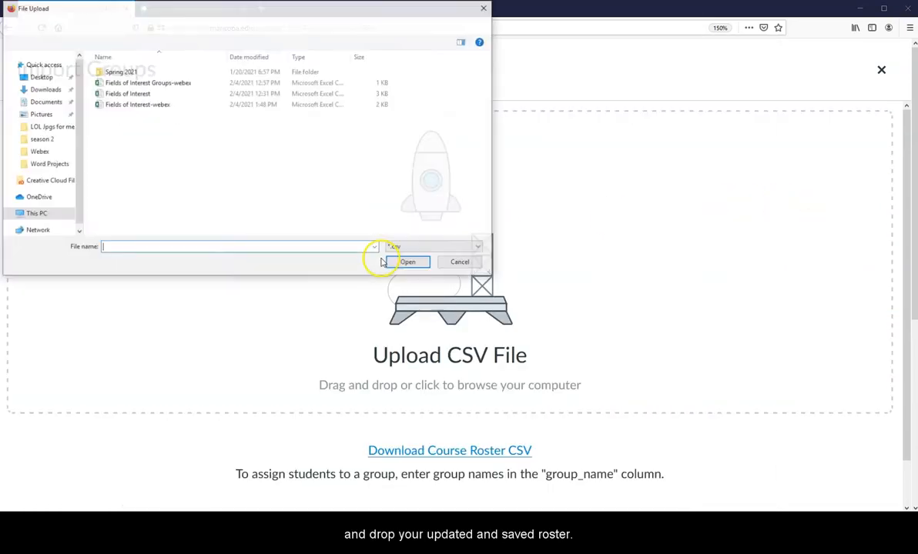
pyautogui.scroll(6, 80, 158)
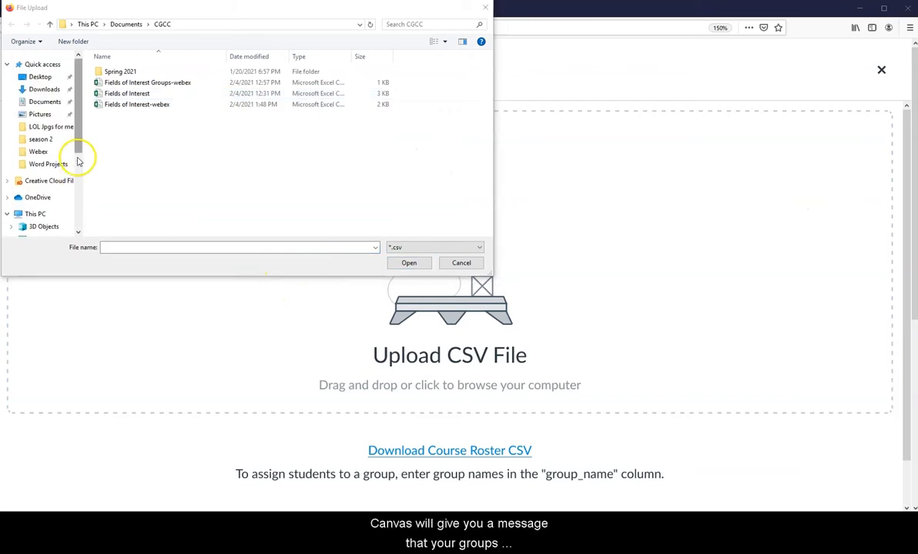
pyautogui.click(42, 63)
pyautogui.moveTo(164, 199); pyautogui.dragTo(673, 244)
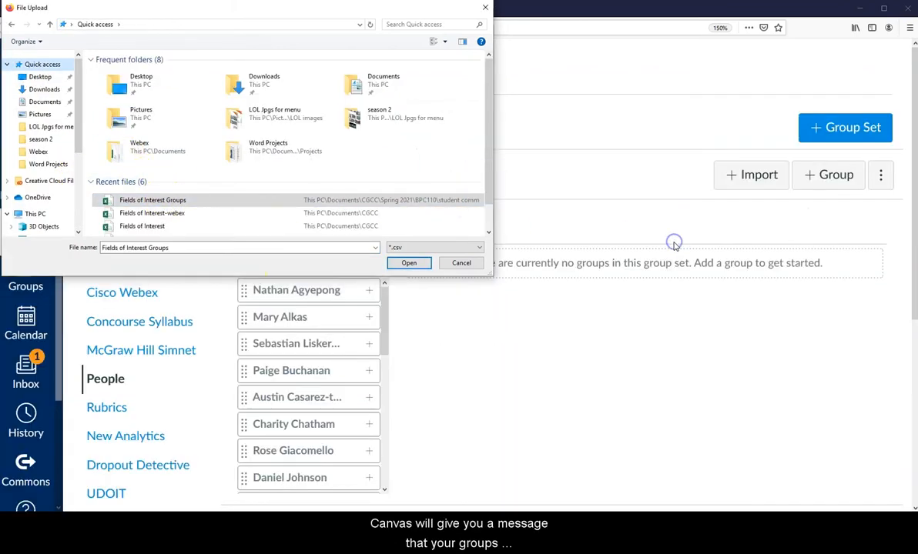
pyautogui.click(460, 264)
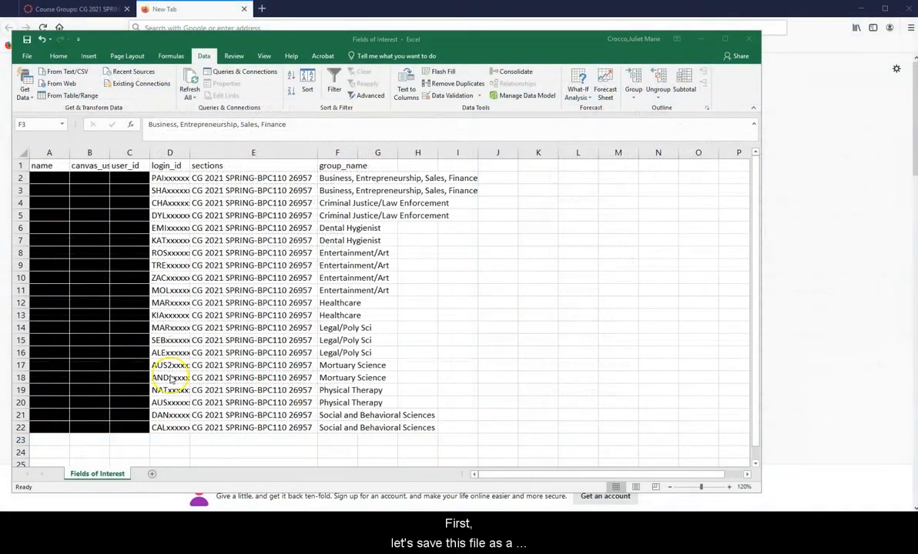
# Save a copy of the Fields of Interest workbook as a comma-delimited CSV named Fields of Interest-webex in the CGCC folder
pyautogui.click(26, 57)
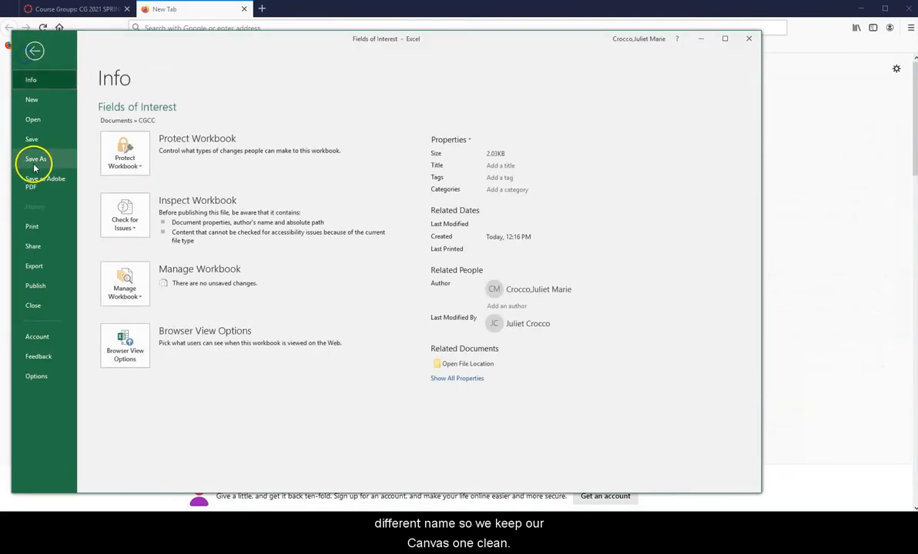
pyautogui.click(33, 163)
pyautogui.click(374, 123)
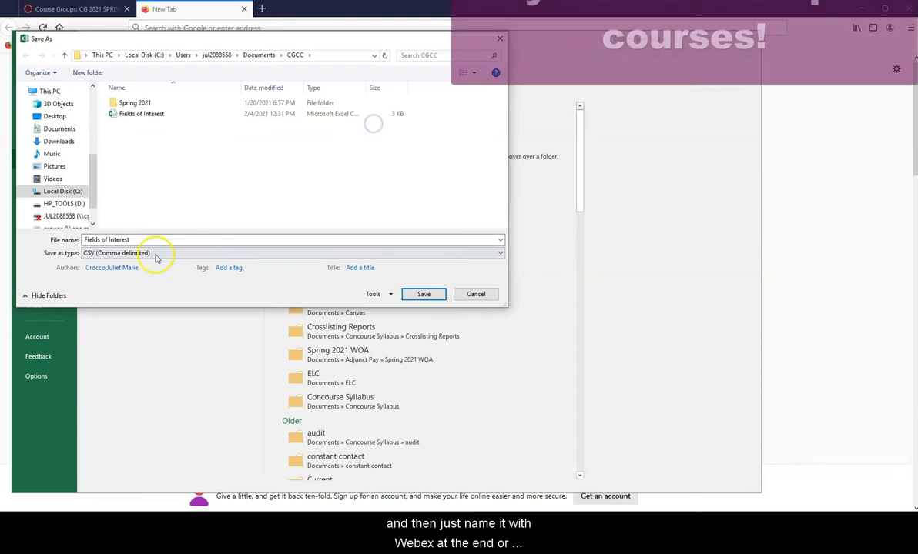
pyautogui.click(154, 239)
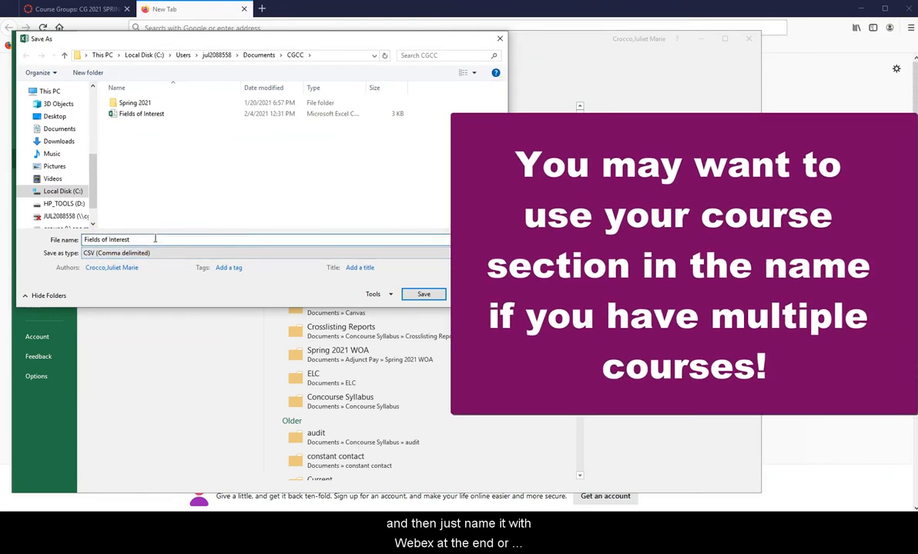
pyautogui.write('-')
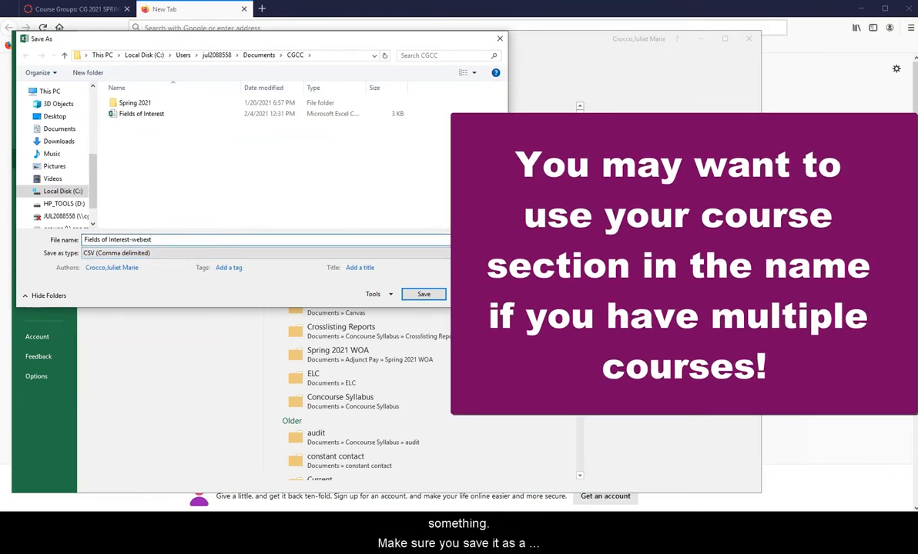
pyautogui.write('webex')
pyautogui.press('Return')
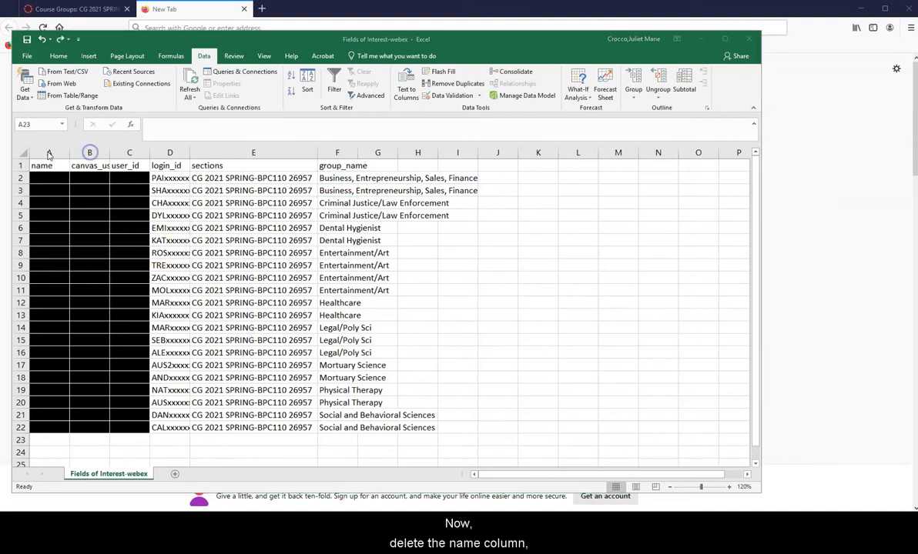
# Delete the name, canvas user and user_id columns from the roster sheet
pyautogui.click(48, 153)
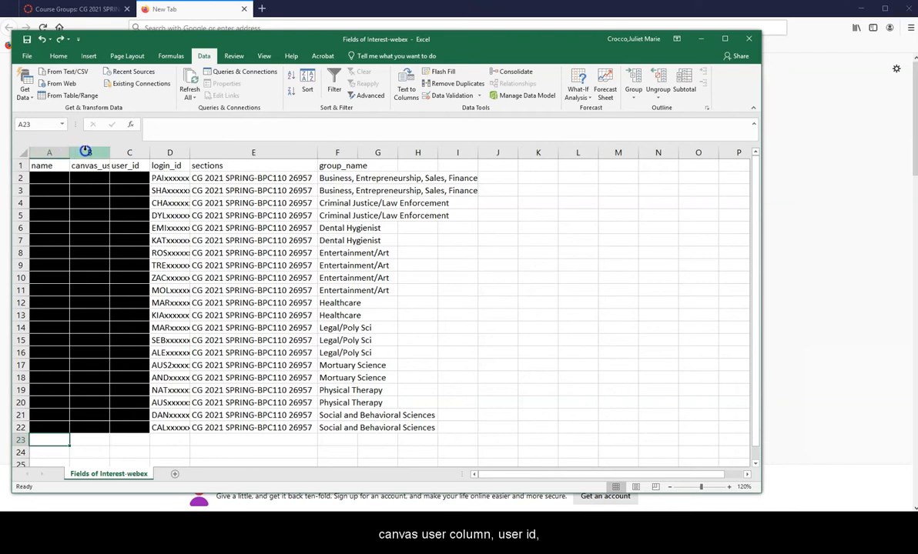
pyautogui.moveTo(48, 152); pyautogui.dragTo(121, 154)
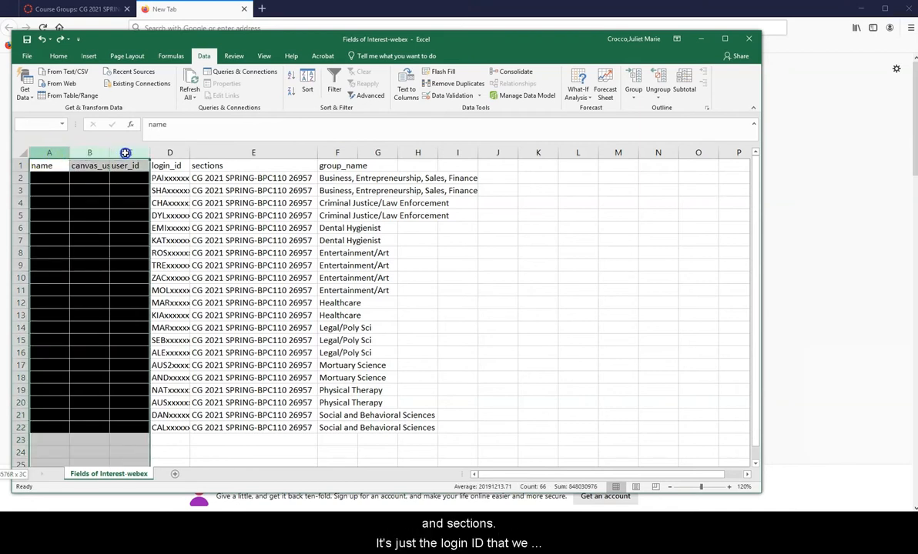
pyautogui.press('Delete')
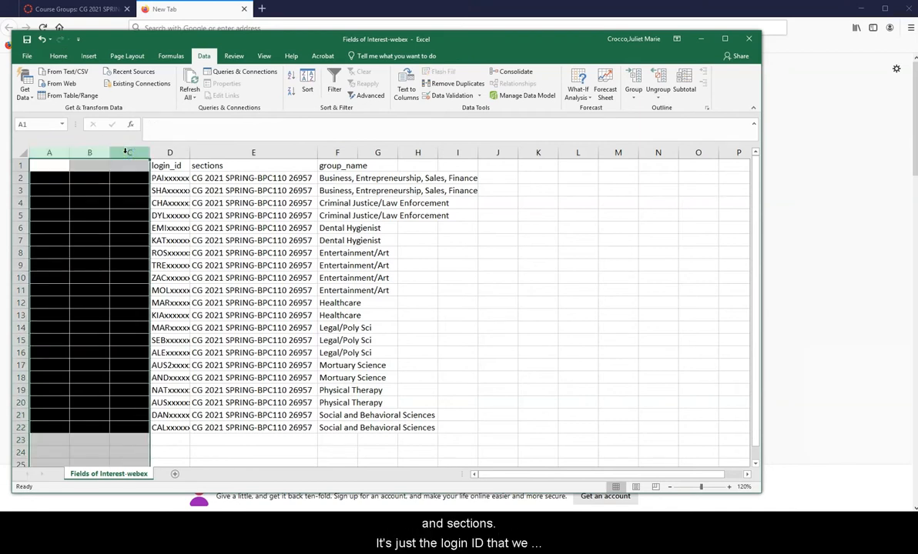
pyautogui.rightClick(67, 153)
pyautogui.click(104, 238)
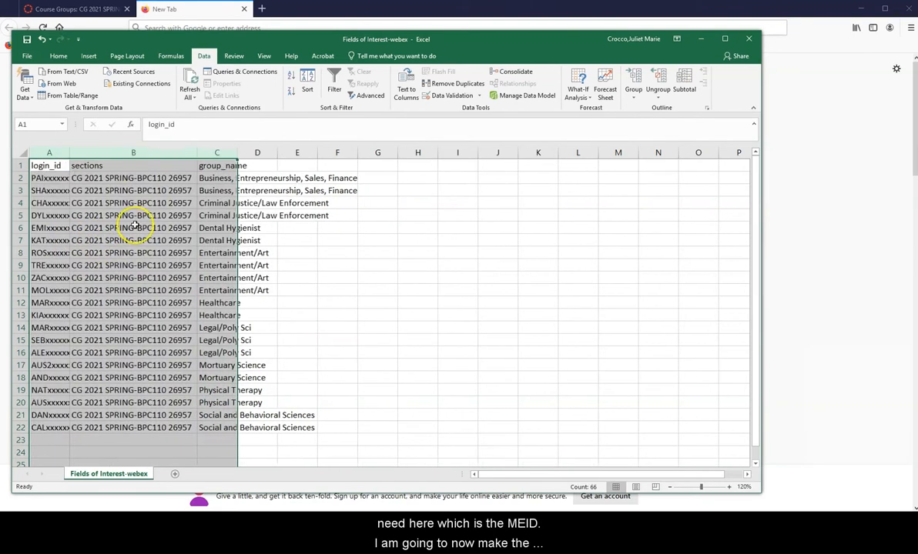
# Delete the sections column and widen the group_name column to fit its contents
pyautogui.click(91, 152)
pyautogui.rightClick(94, 152)
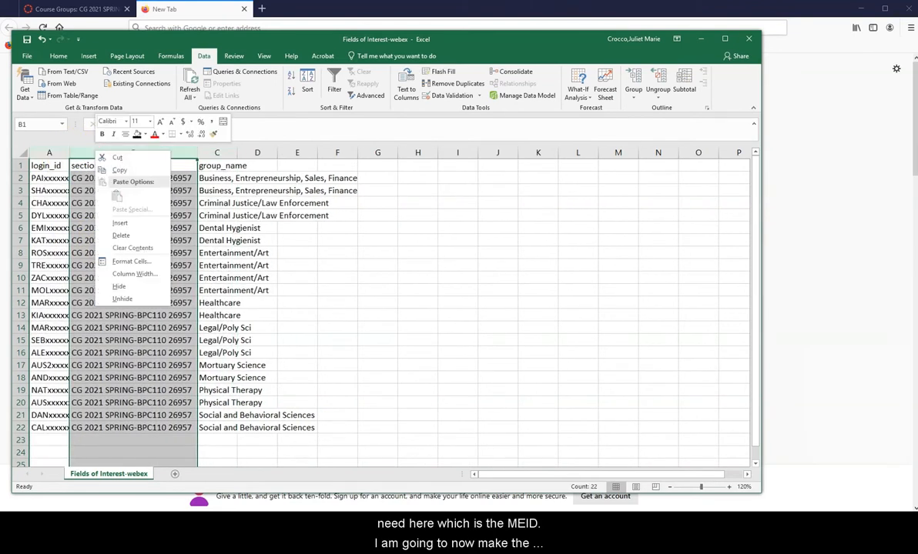
pyautogui.click(121, 234)
pyautogui.click(49, 178)
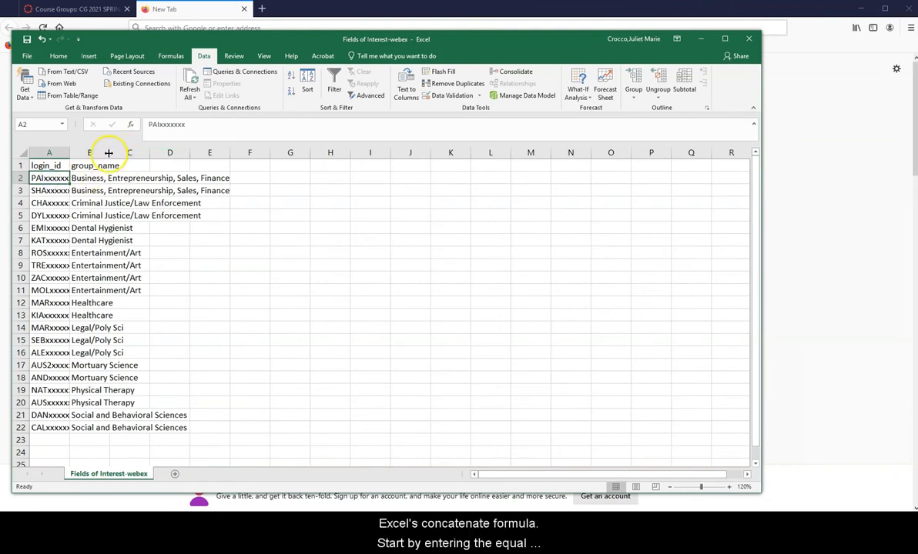
pyautogui.doubleClick(108, 153)
pyautogui.click(260, 179)
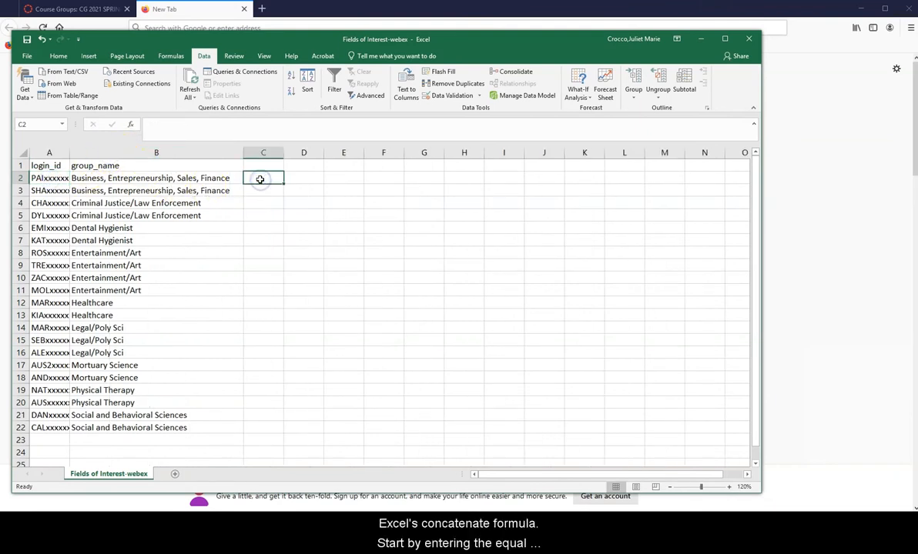
pyautogui.write('=')
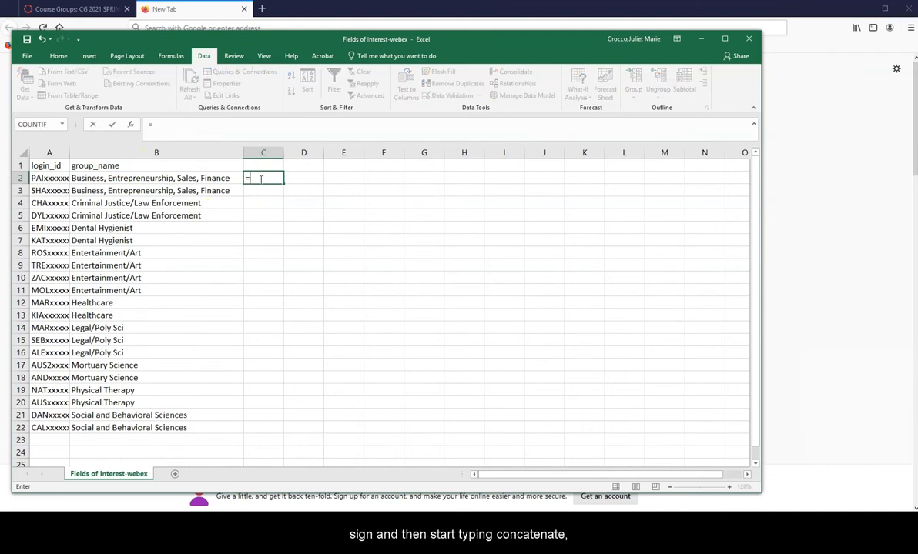
pyautogui.write('conc')
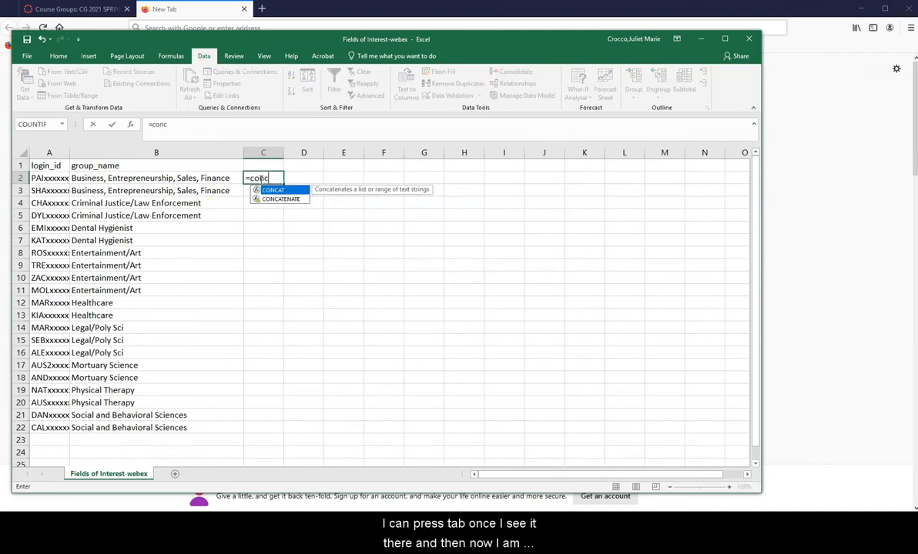
pyautogui.press('Down')
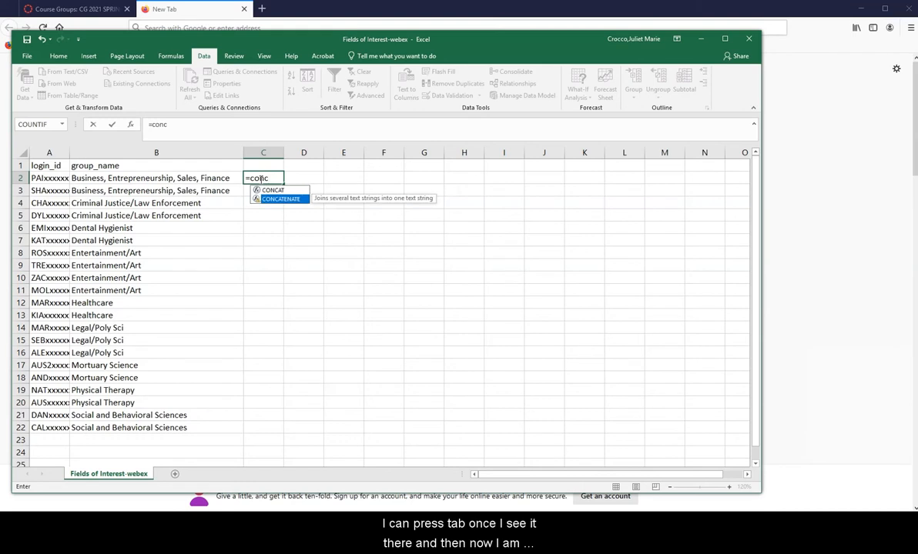
pyautogui.press('Tab')
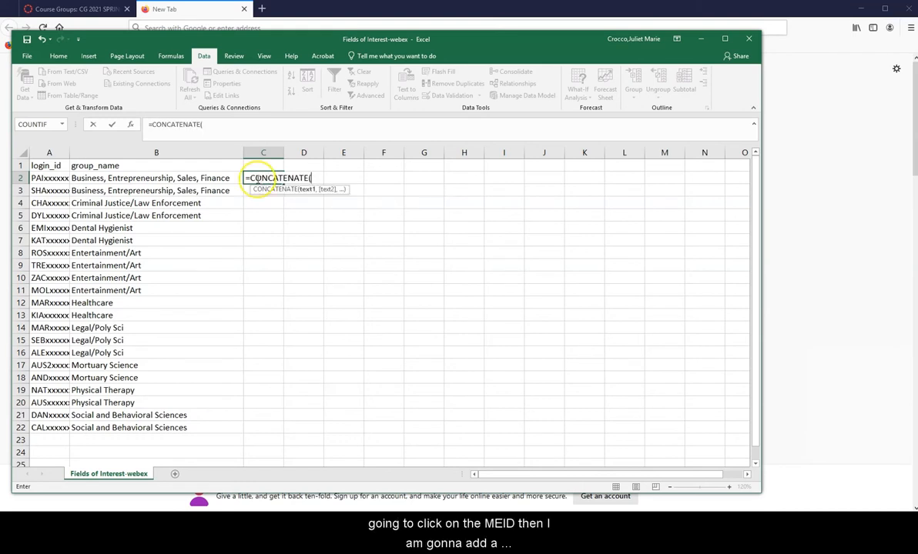
pyautogui.click(51, 178)
pyautogui.write(',"')
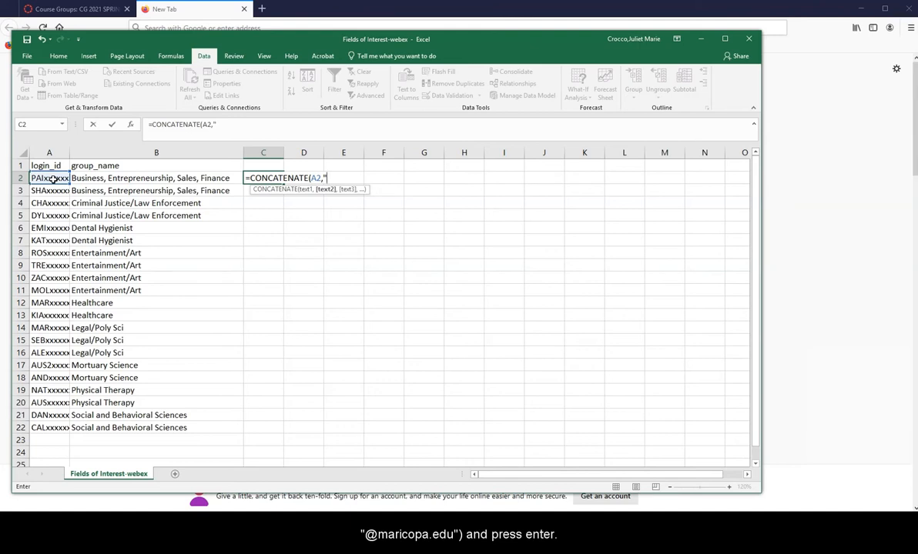
pyautogui.write('@maricopa.edu')
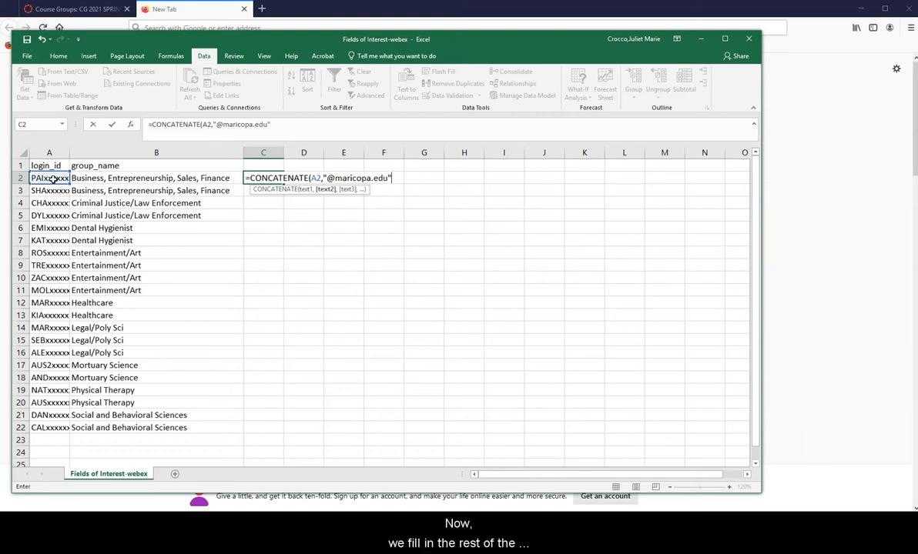
pyautogui.write(')')
pyautogui.press('Return')
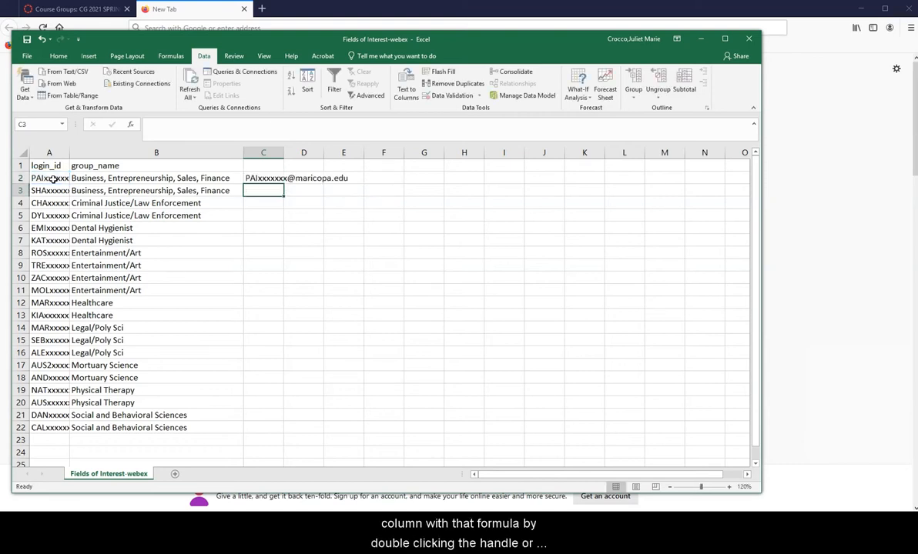
pyautogui.click(270, 178)
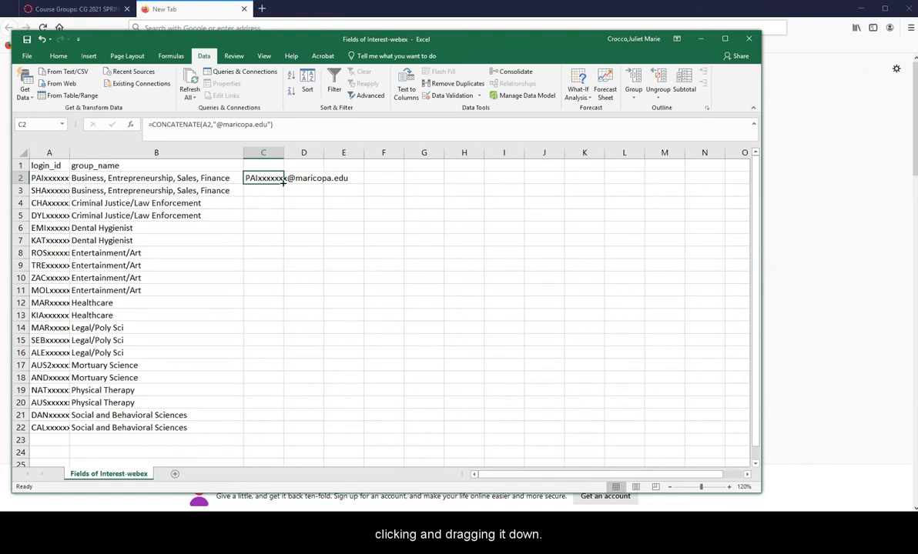
pyautogui.doubleClick(283, 183)
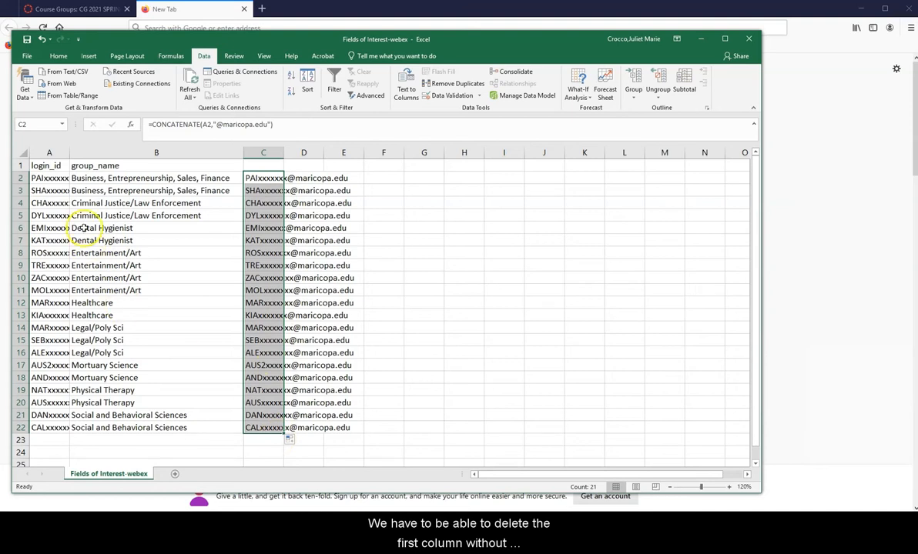
# Try clearing the first login_id entry to test the email formula's dependence on it, and undo the deletion
pyautogui.click(35, 178)
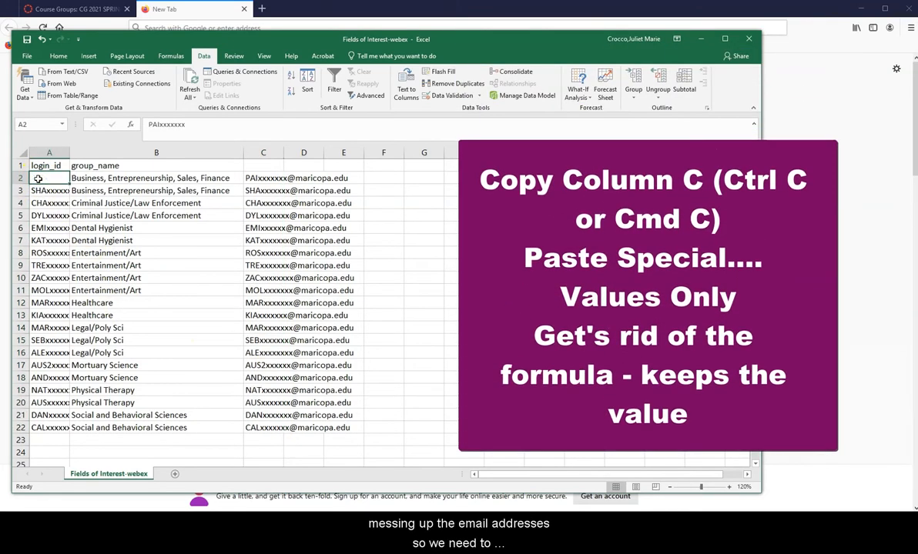
pyautogui.press('Delete')
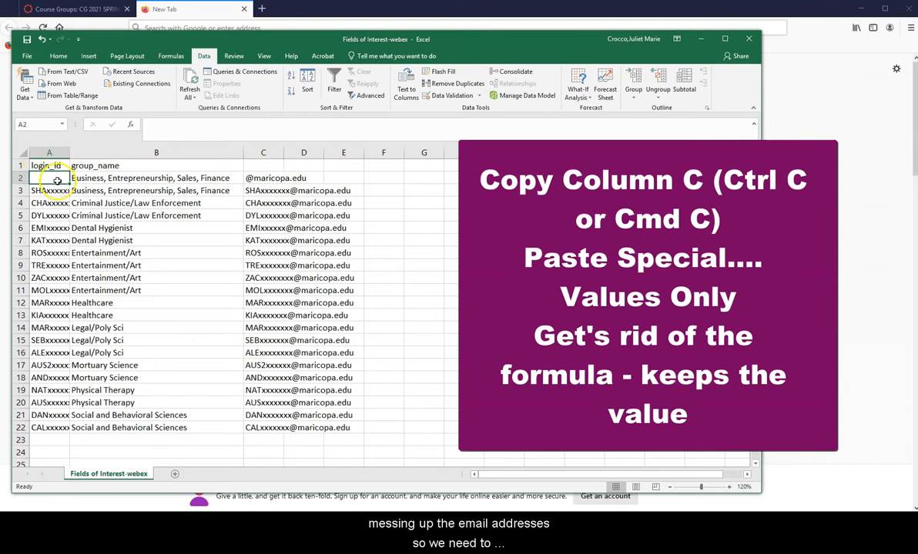
pyautogui.hotkey('ctrl', 'z')
# Replace the formulas in column C with plain values by copying the column and pasting values only over it
pyautogui.click(265, 152)
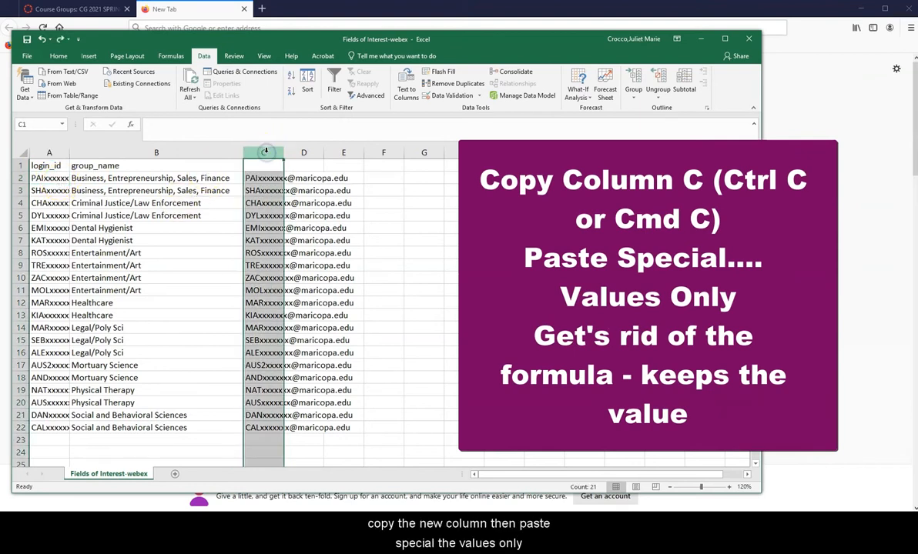
pyautogui.hotkey('ctrl', 'c')
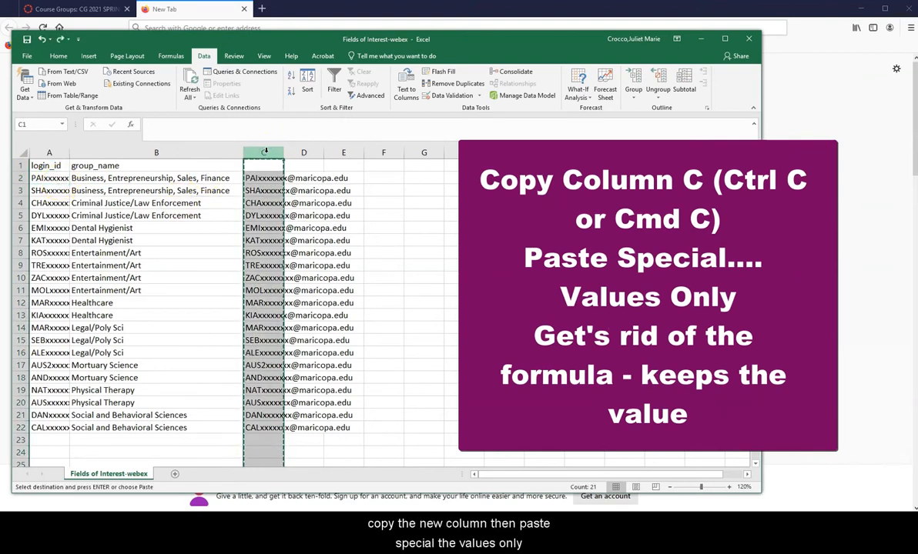
pyautogui.rightClick(266, 153)
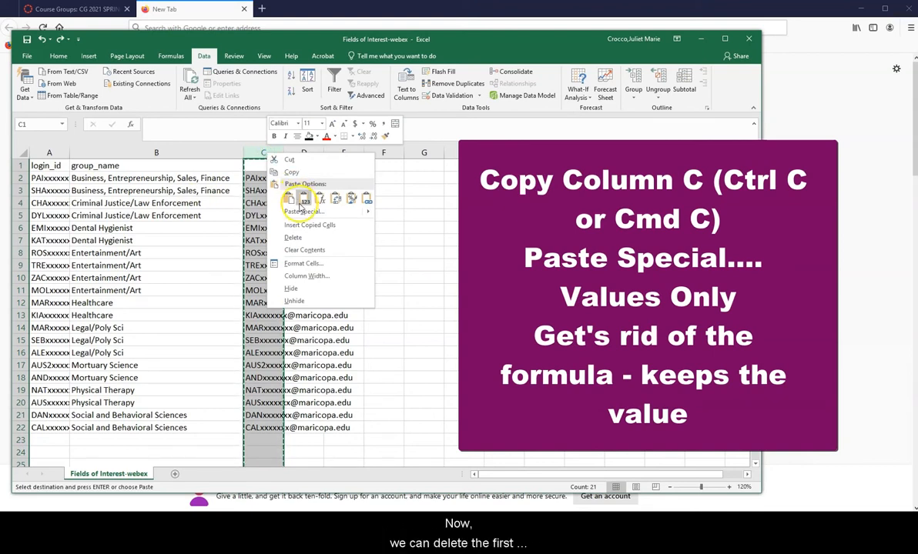
pyautogui.click(302, 200)
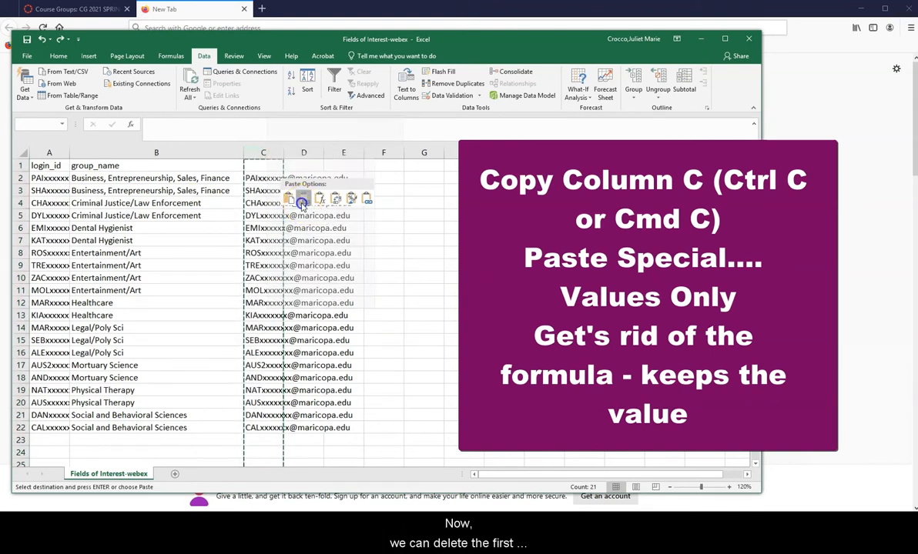
# Delete the login_id column from the roster sheet
pyautogui.click(49, 153)
pyautogui.rightClick(49, 153)
pyautogui.click(75, 241)
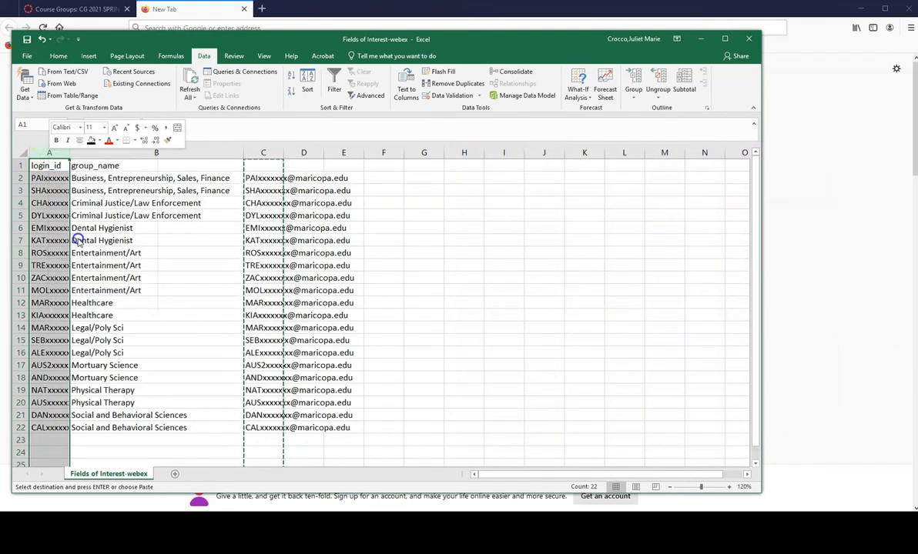
pyautogui.click(68, 240)
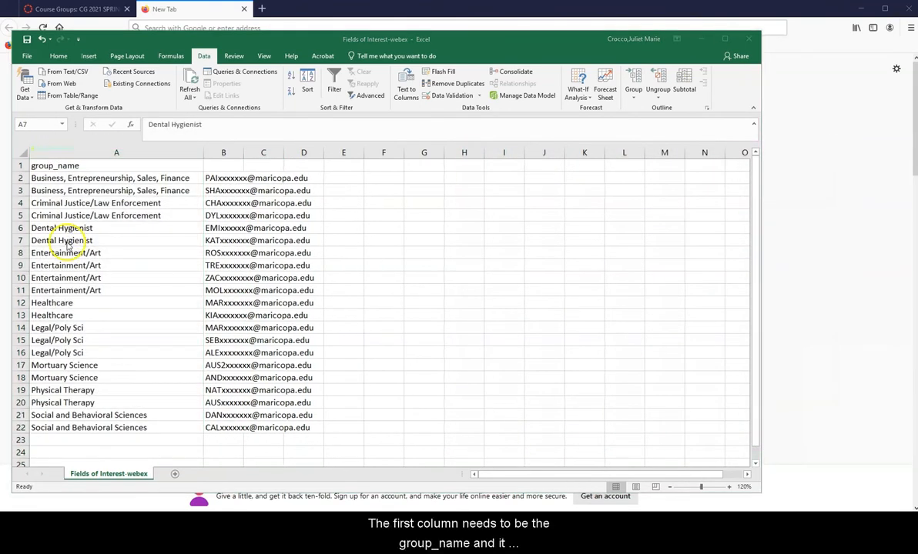
# Set the two column headers to "Preassigned session names" and "email address", and save the Fields of Interest-webex CSV
pyautogui.click(76, 164)
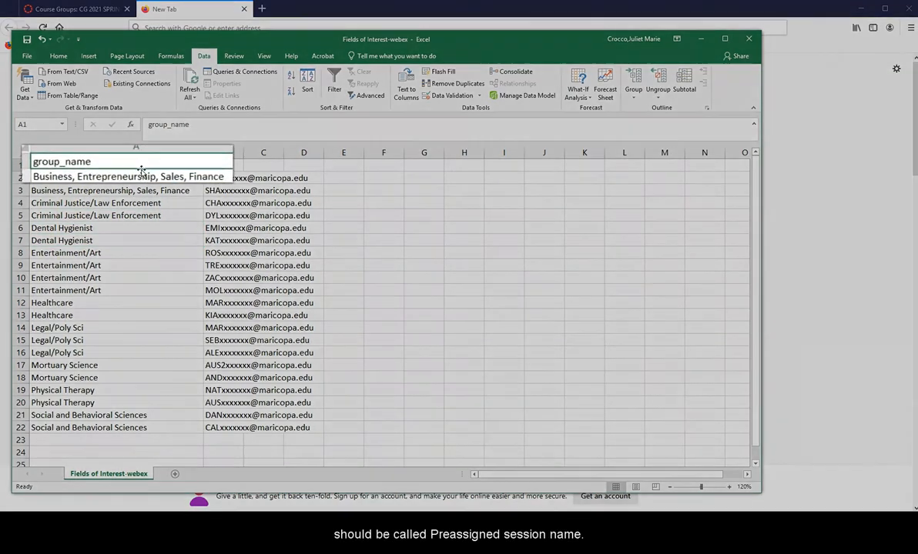
pyautogui.write('Preassign')
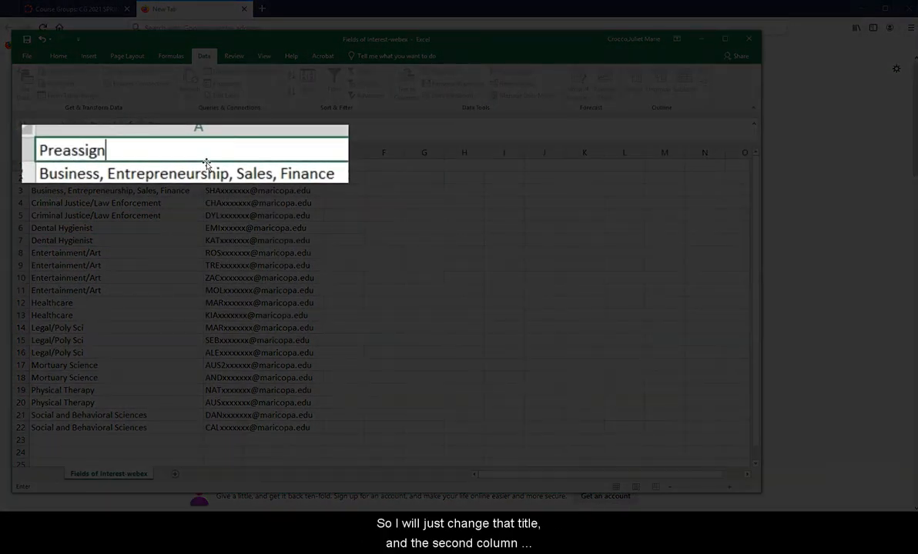
pyautogui.write('ed session names')
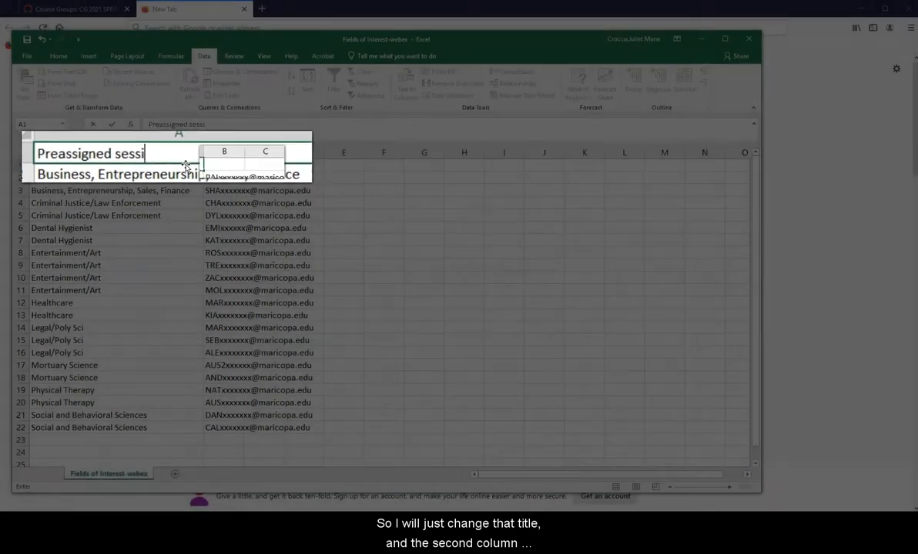
pyautogui.press('Tab')
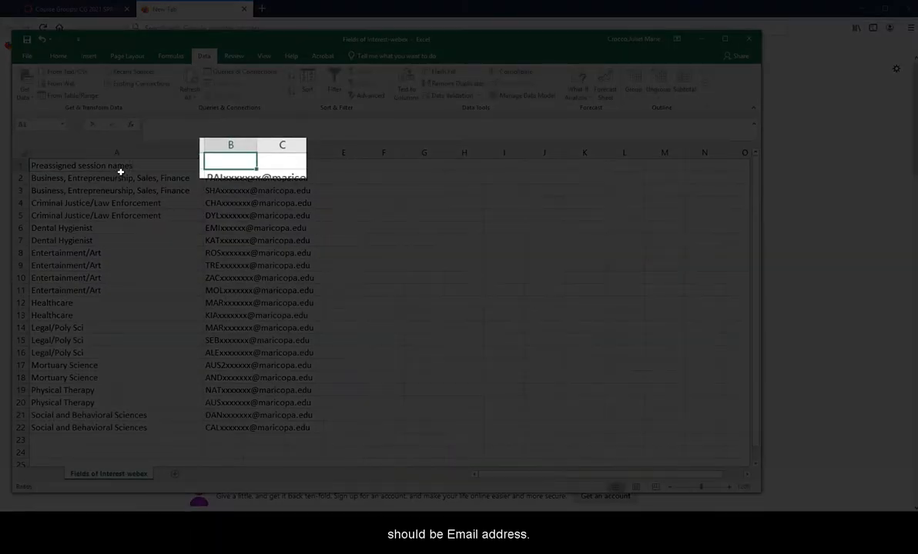
pyautogui.write('email address')
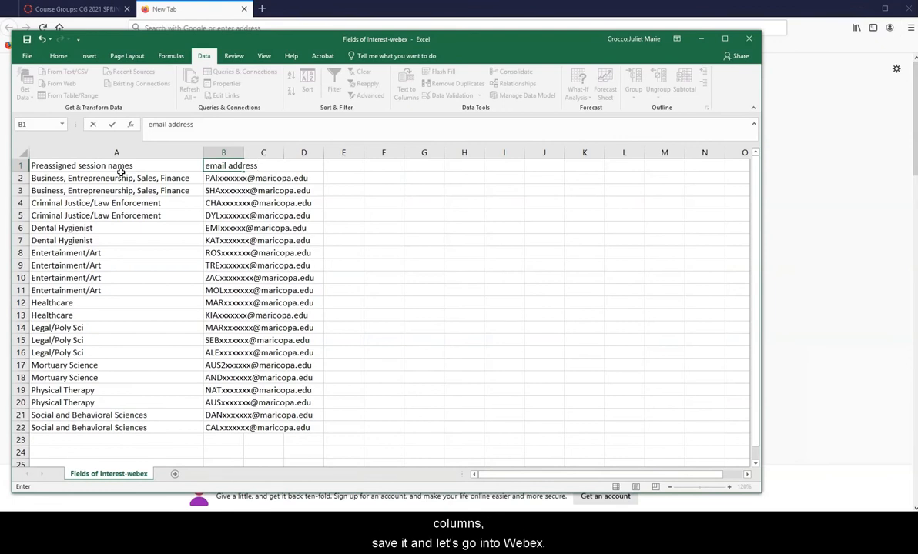
pyautogui.click(27, 40)
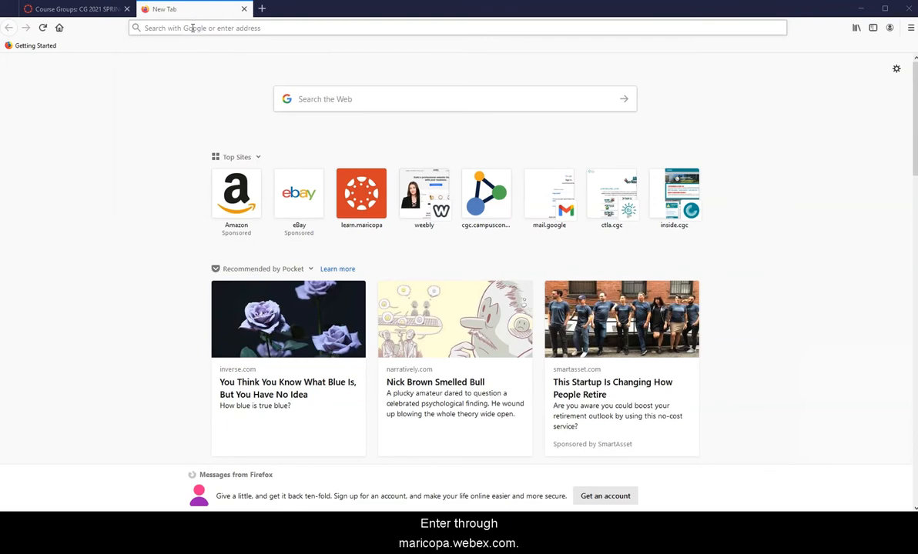
# Switch to Firefox and open maricopa.webex.com in the empty tab
pyautogui.click(194, 31)
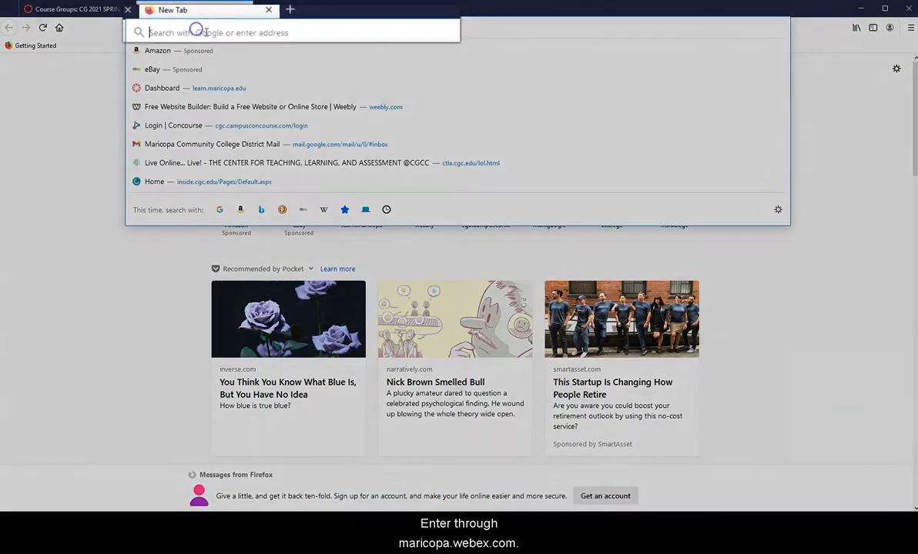
pyautogui.write('maricopa.')
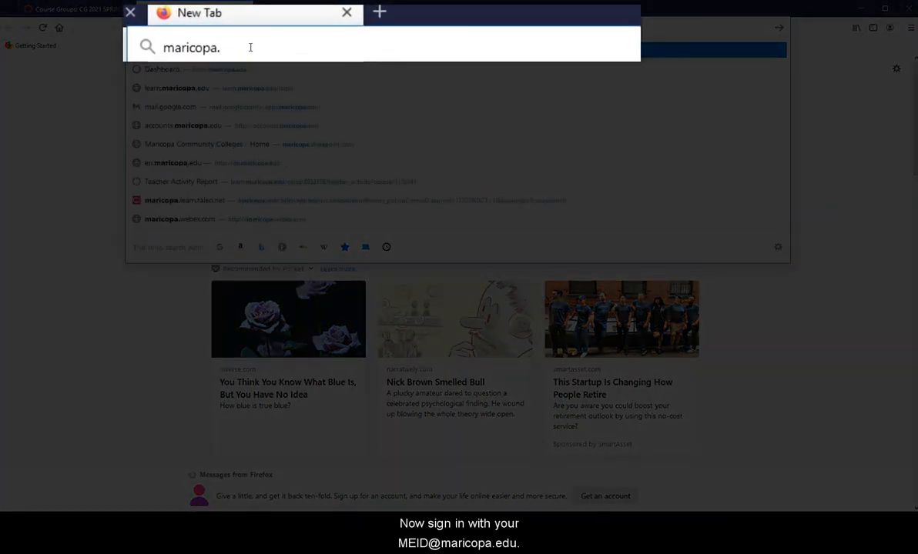
pyautogui.write('webe')
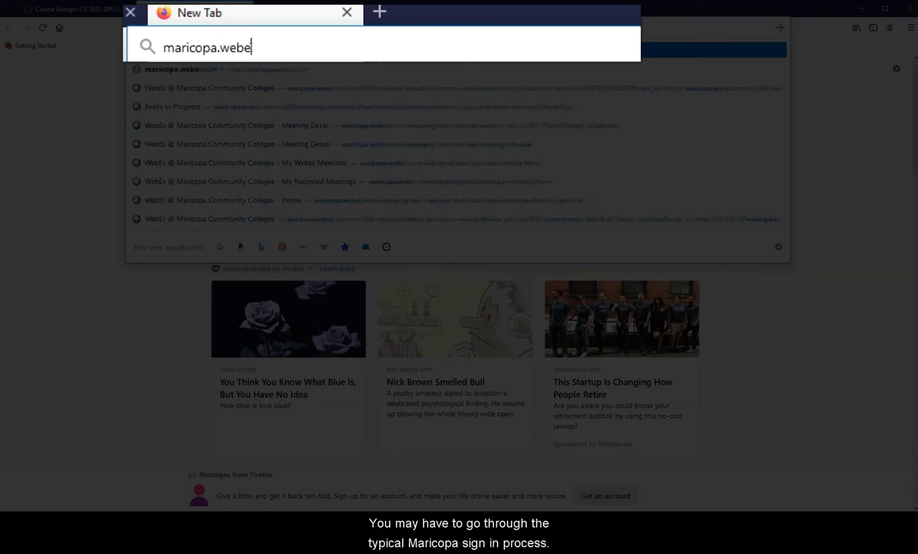
pyautogui.write('x.com')
pyautogui.press('Return')
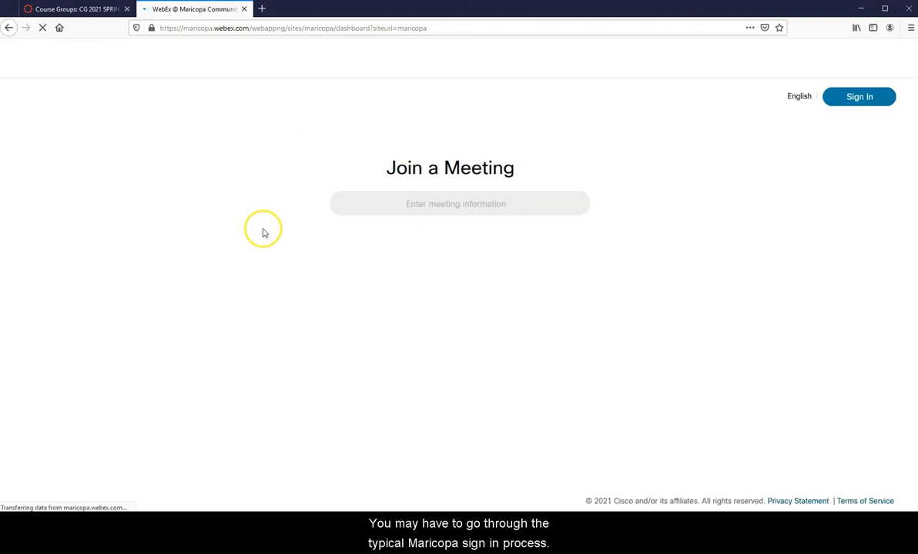
# Sign in to the Webex site with the Maricopa account
pyautogui.click(849, 97)
pyautogui.click(431, 232)
pyautogui.click(425, 248)
pyautogui.click(430, 262)
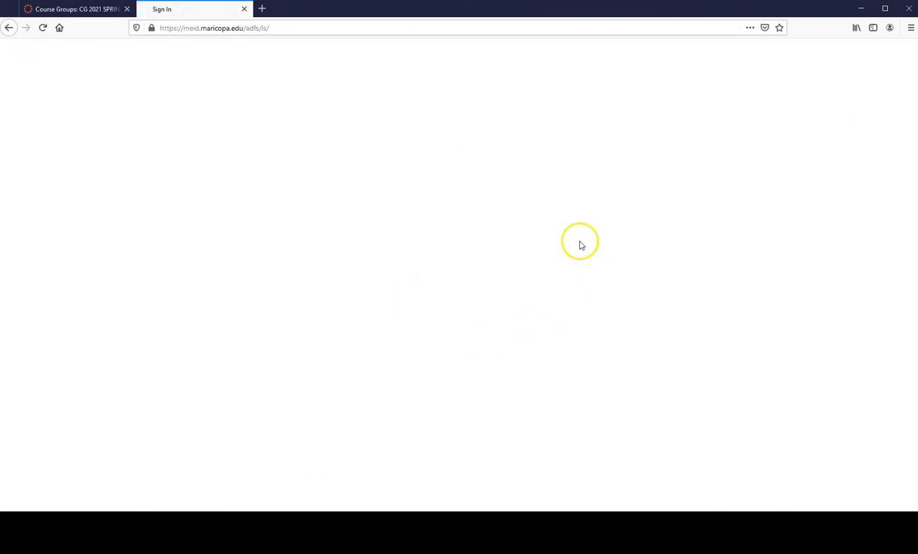
pyautogui.click(701, 274)
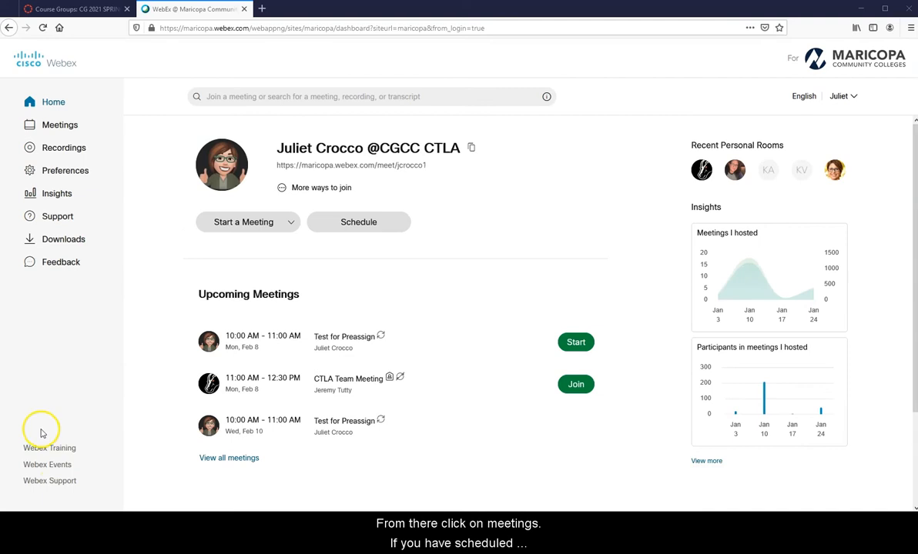
# Open the Monday, Feb 8 Test for Preassign meeting from the Webex meeting list for editing as an entire series
pyautogui.click(37, 125)
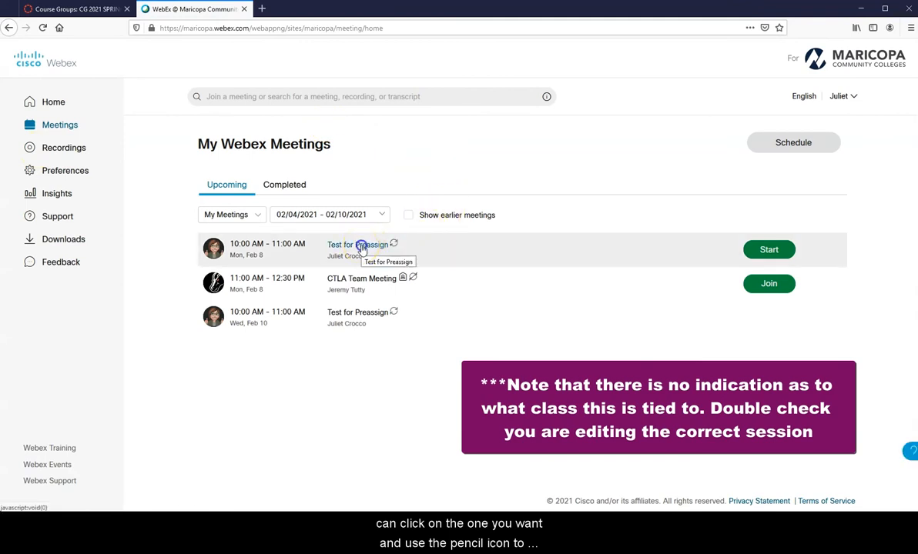
pyautogui.click(360, 246)
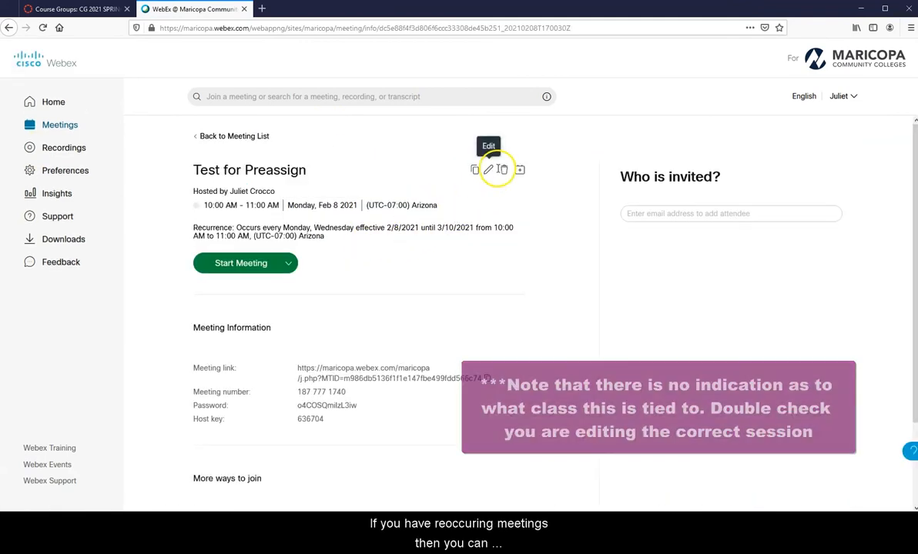
pyautogui.click(487, 171)
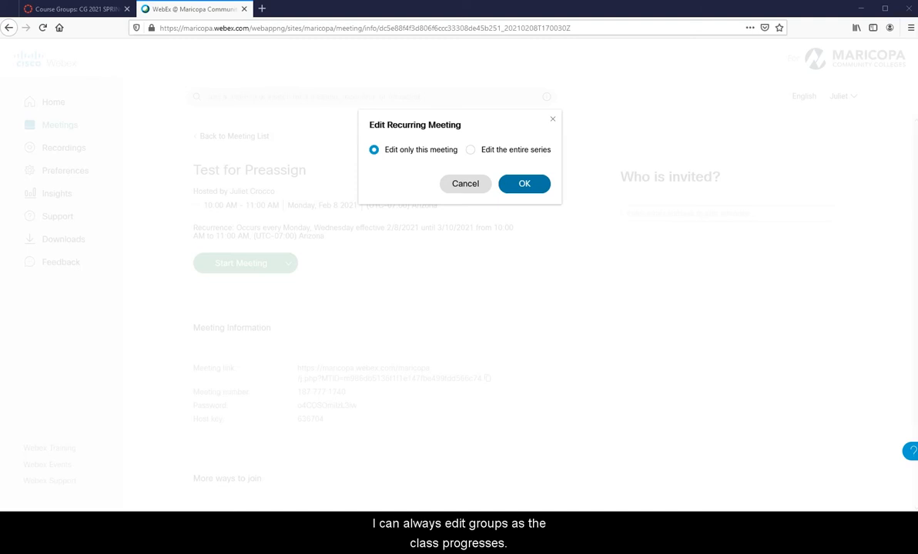
pyautogui.click(471, 150)
pyautogui.click(536, 189)
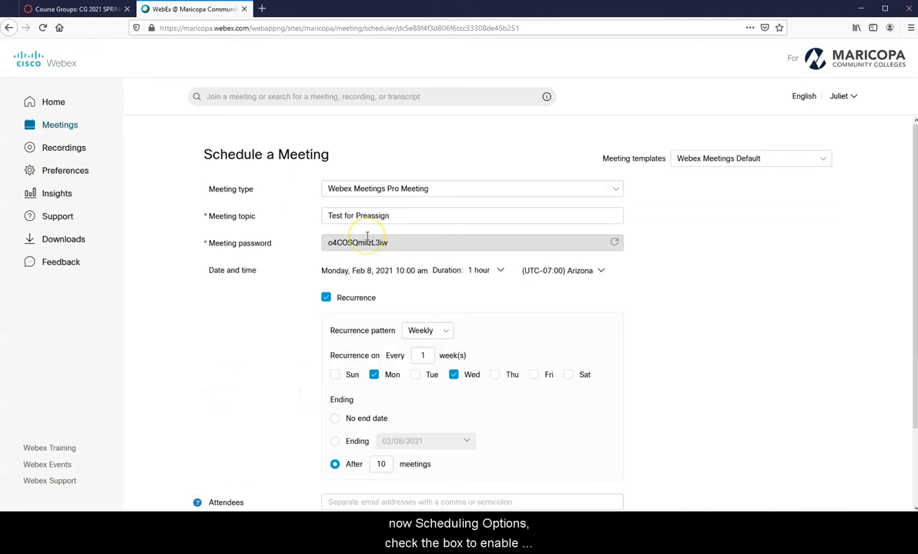
# Enable breakout sessions in the advanced scheduling options of the Test for Preassign meeting
pyautogui.scroll(-2, 368, 238)
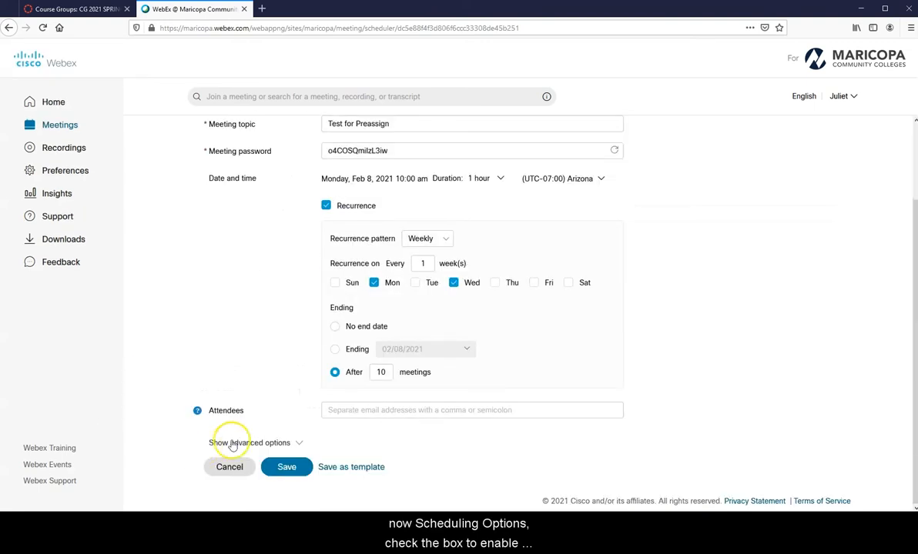
pyautogui.click(271, 443)
pyautogui.scroll(-2, 259, 317)
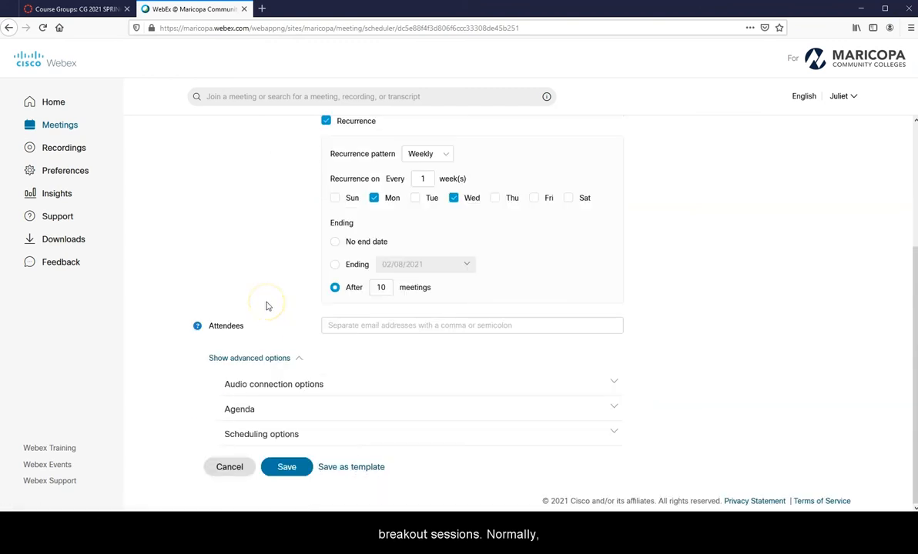
pyautogui.click(288, 436)
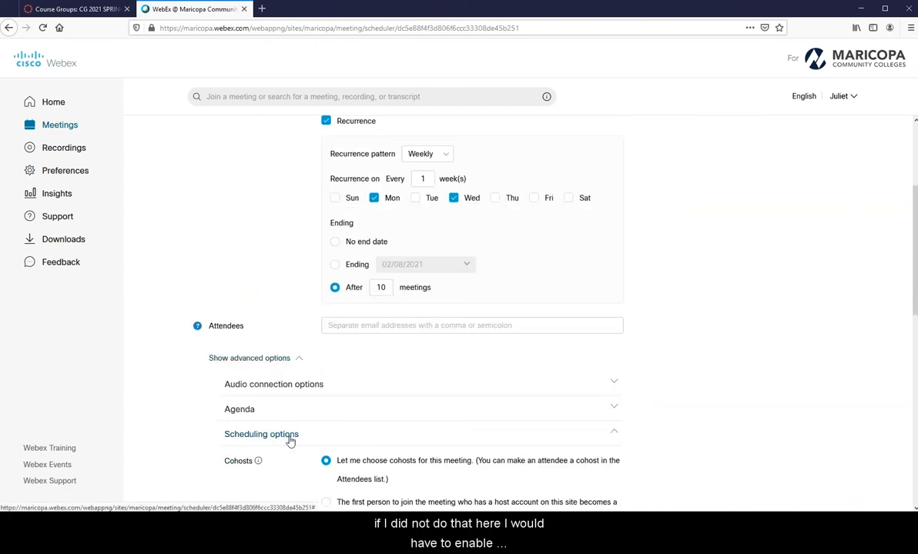
pyautogui.scroll(-5, 290, 441)
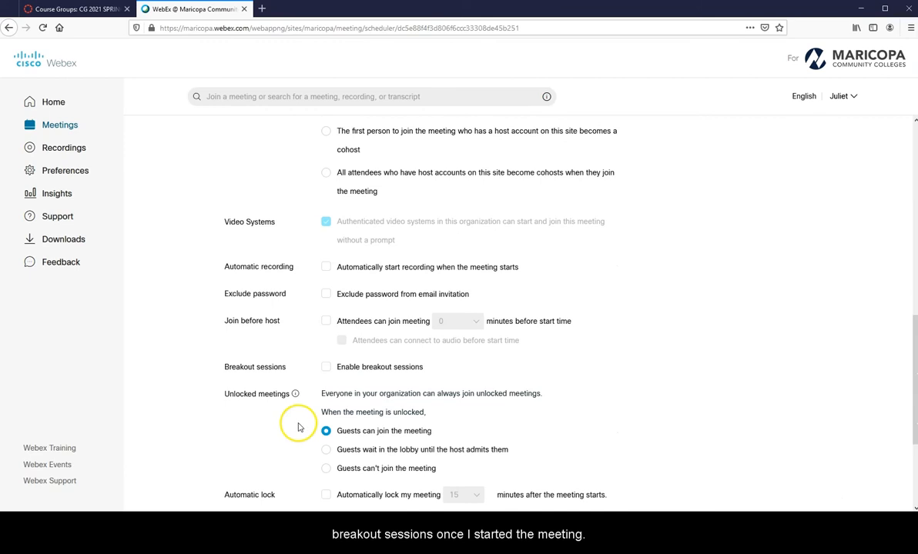
pyautogui.scroll(-2, 299, 427)
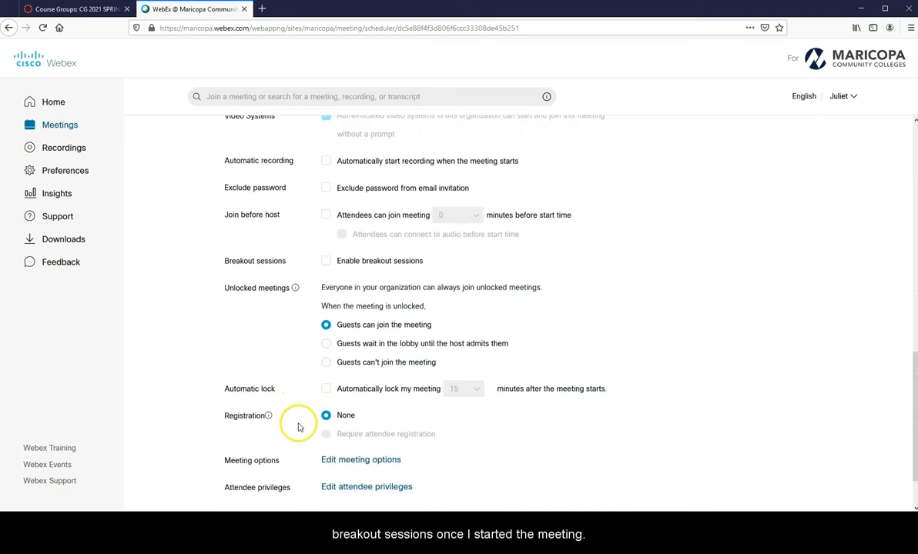
pyautogui.click(325, 263)
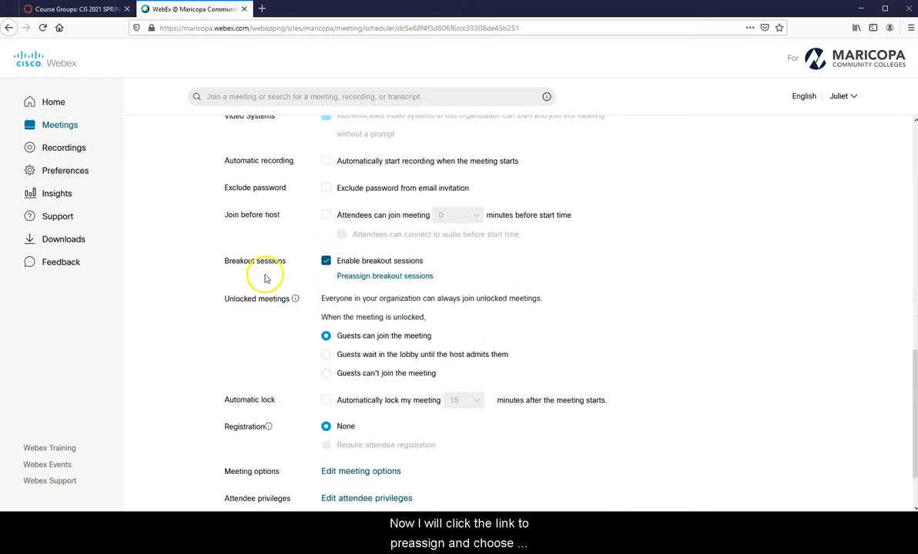
# Start preassigning the meeting's breakout sessions with one session and manual assignment
pyautogui.click(412, 277)
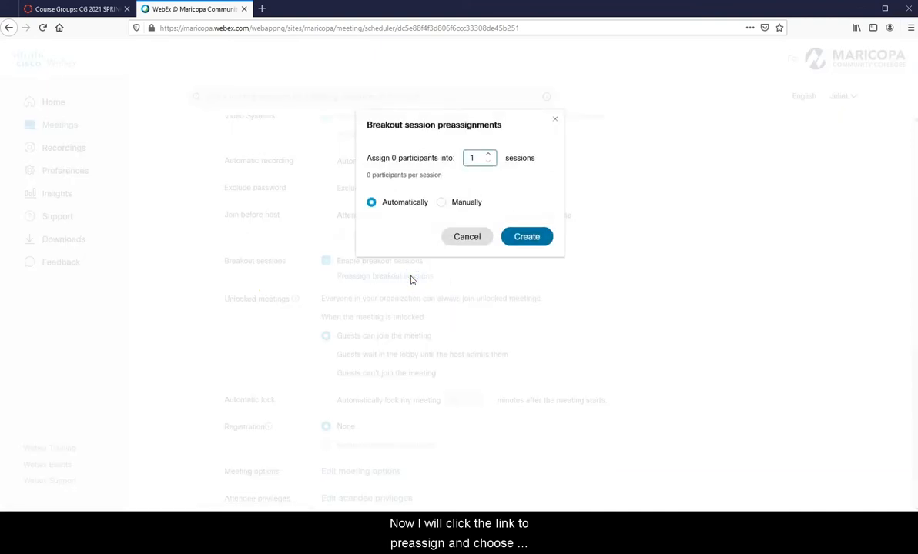
pyautogui.click(442, 204)
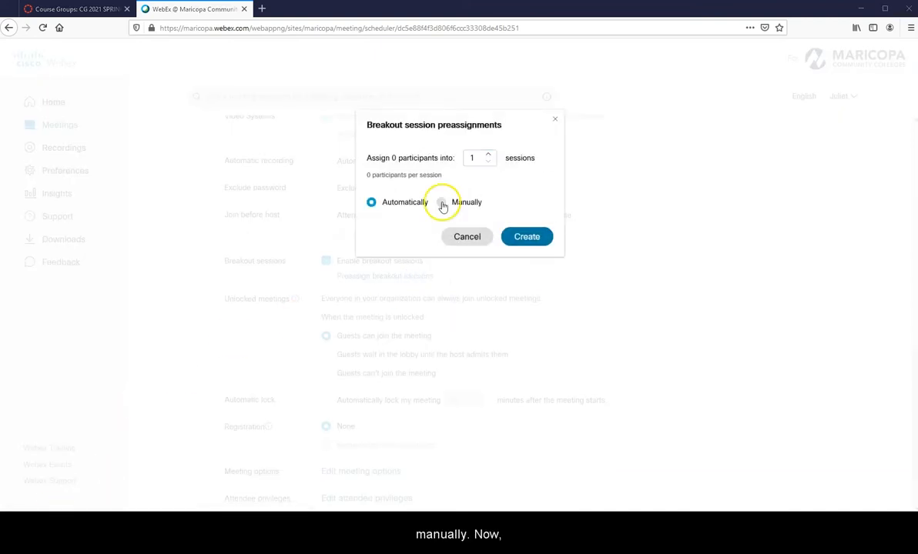
pyautogui.click(548, 242)
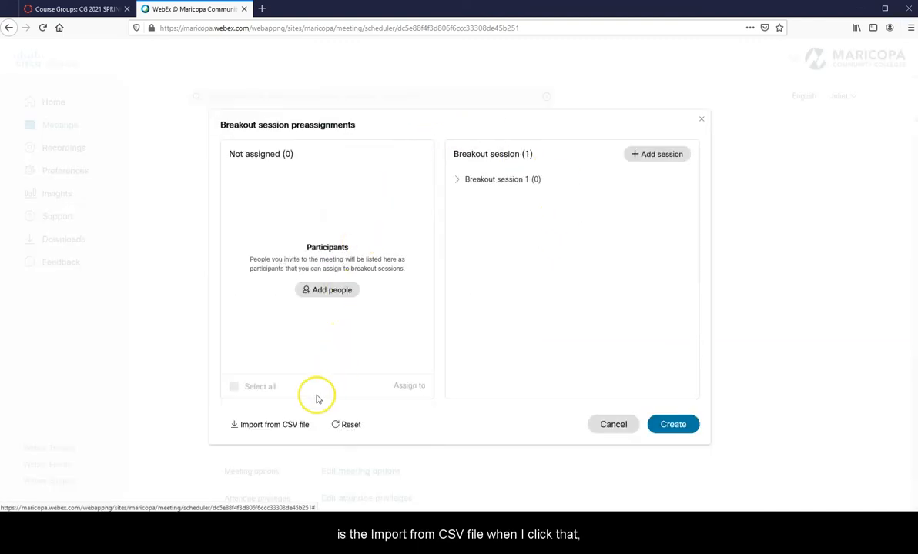
# Import the Fields of Interest Groups-webex CSV from File Explorer as breakout session assignments and create the preassignments
pyautogui.click(271, 423)
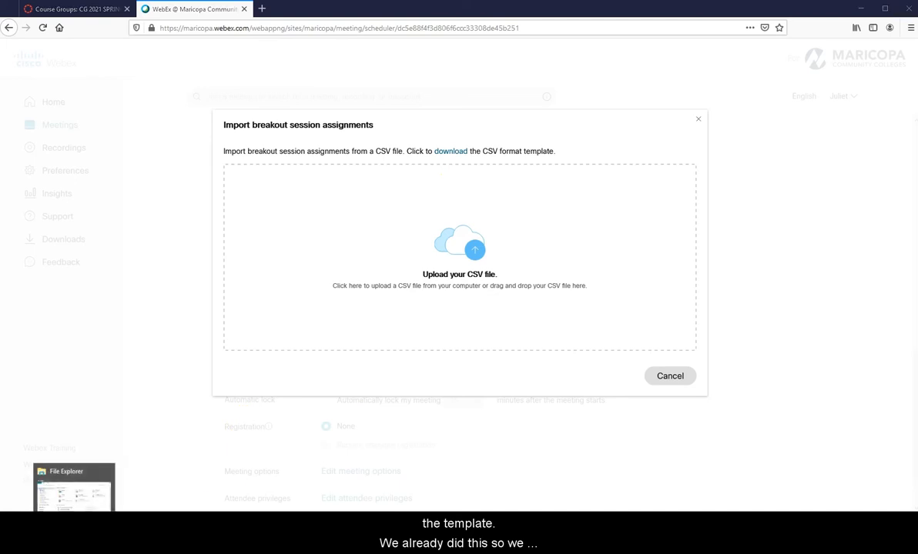
pyautogui.click(74, 525)
pyautogui.moveTo(209, 368); pyautogui.dragTo(563, 251)
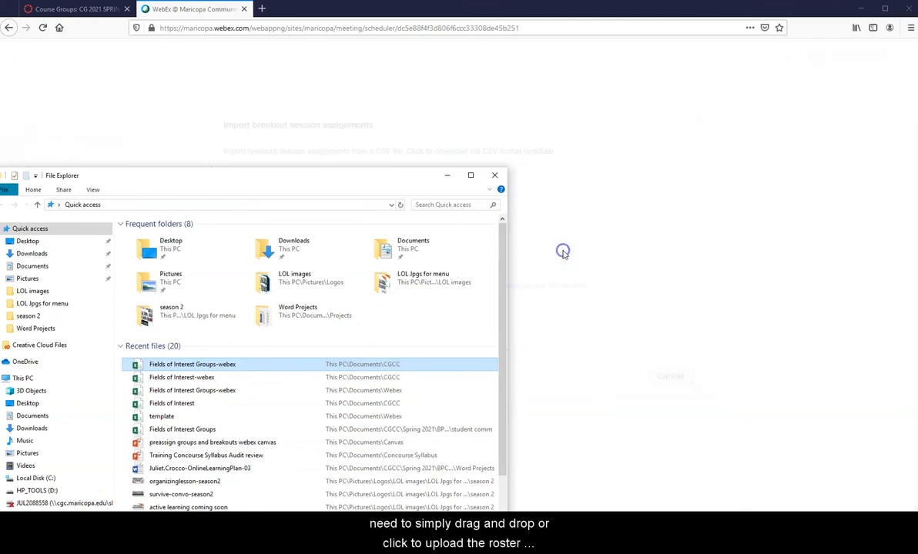
pyautogui.click(439, 177)
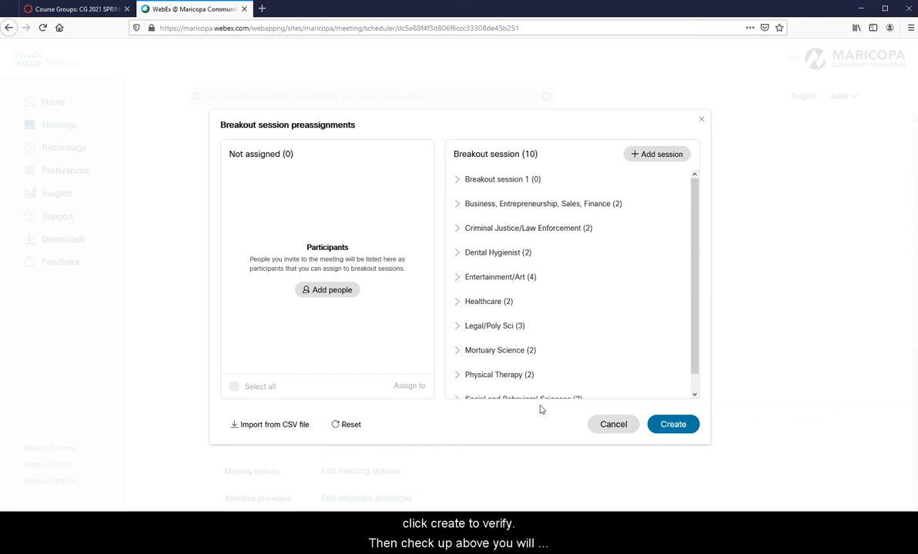
pyautogui.click(668, 425)
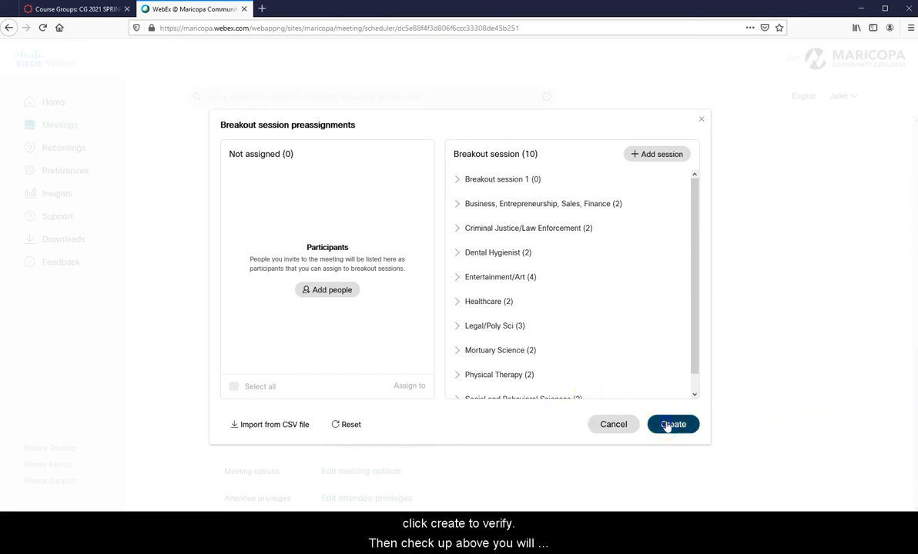
# Check the meeting's attendee list and breakout assignments, and save the meeting
pyautogui.scroll(8, 462, 389)
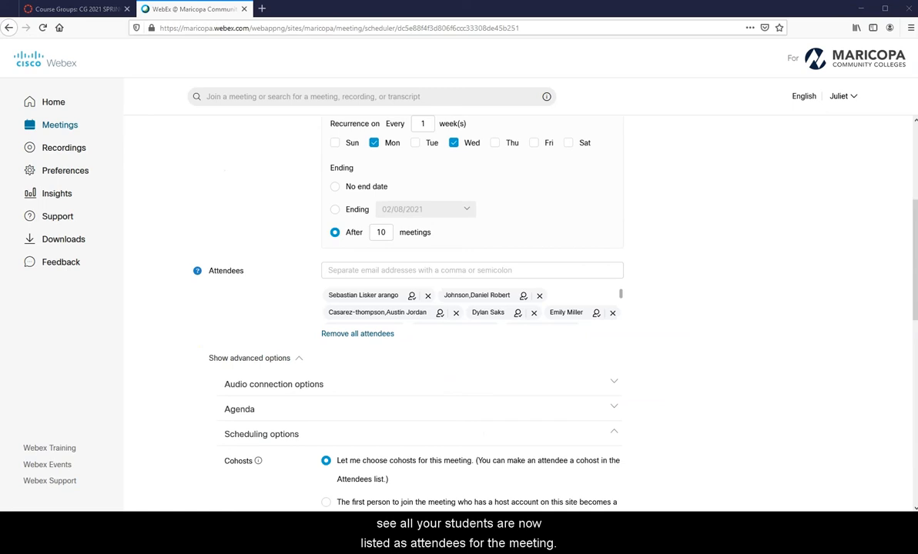
pyautogui.scroll(-9, 600, 290)
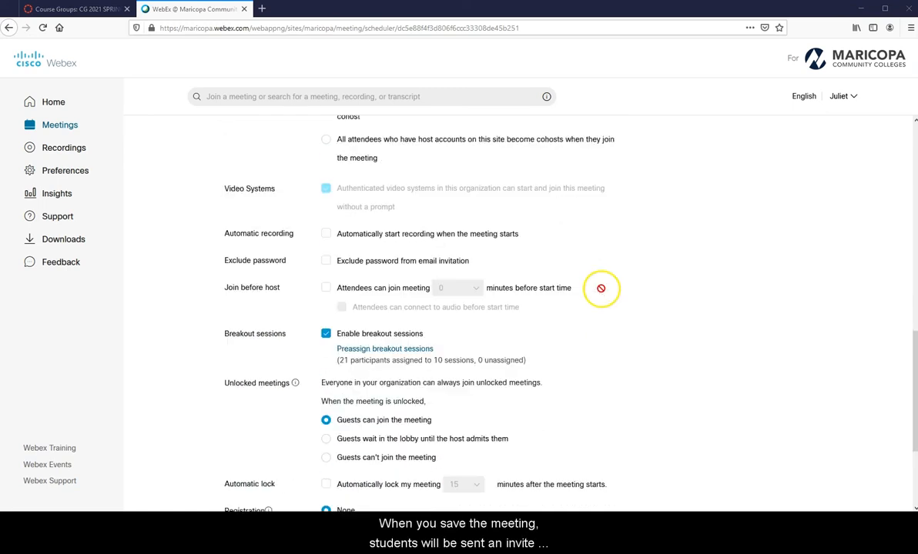
pyautogui.click(285, 466)
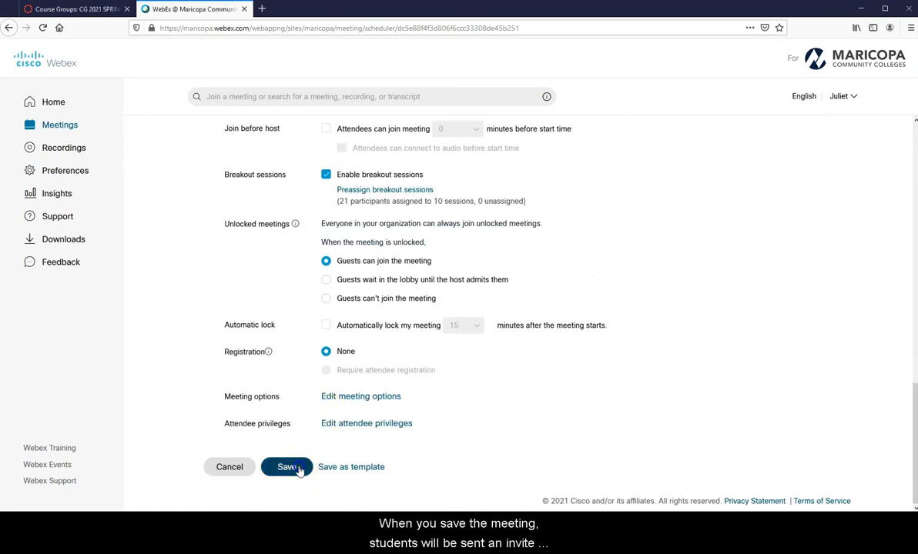